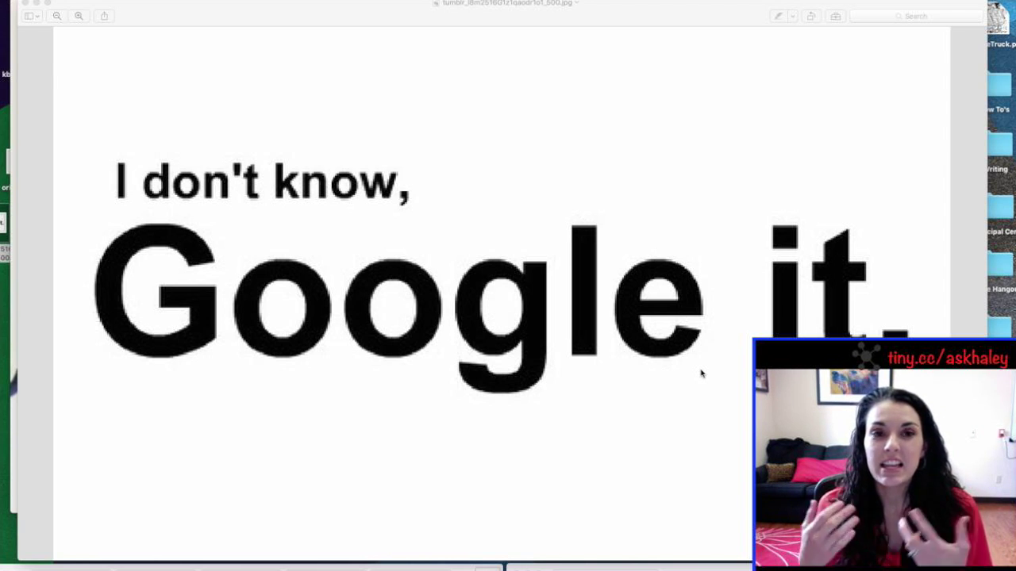
Close the image window showing "I don't know, Google it."
drag(535, 9, 528, 61)
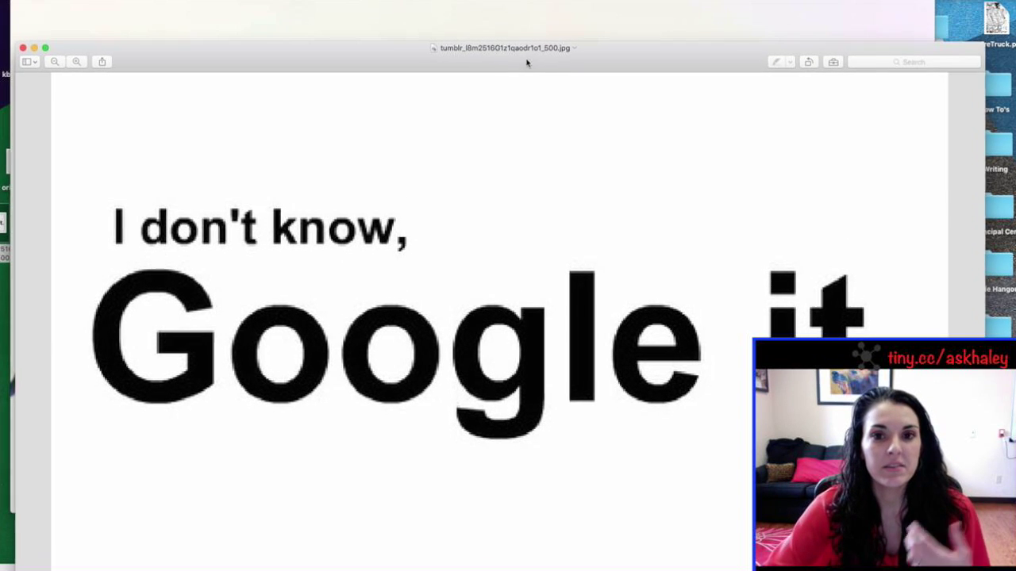
click(19, 48)
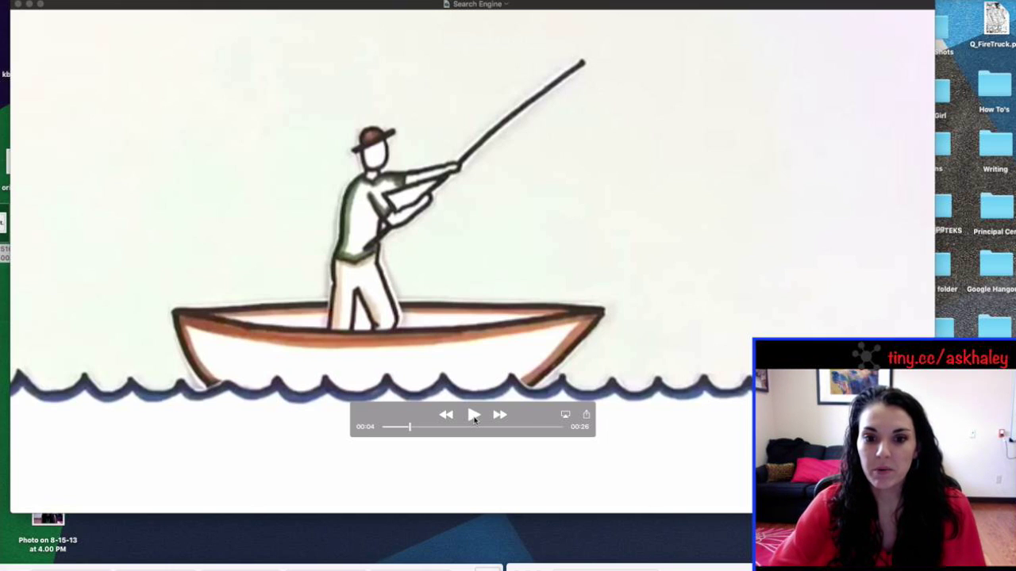
Play the Search Engine video to its end and close its window
click(472, 415)
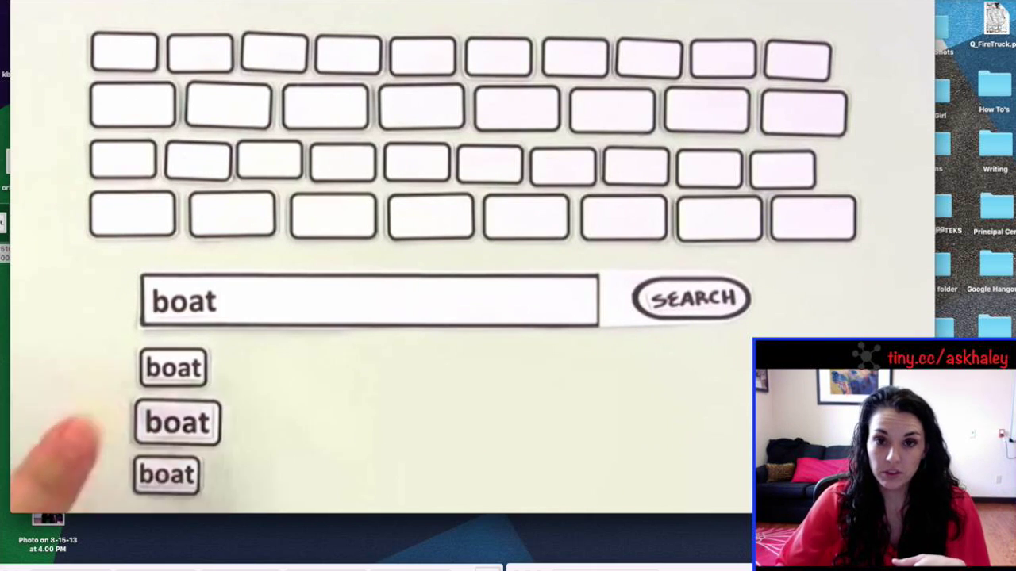
mouse_move(487, 455)
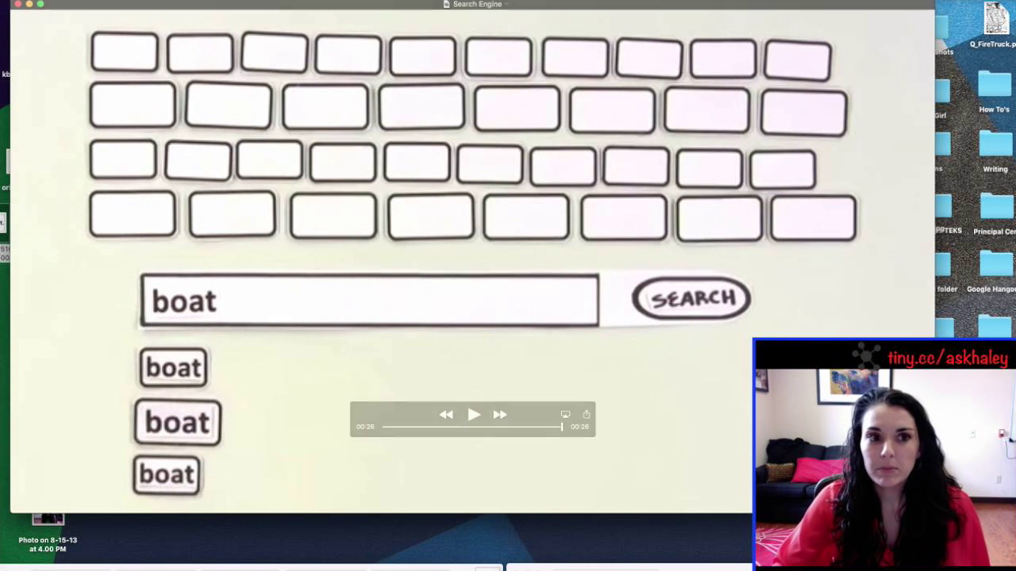
click(17, 5)
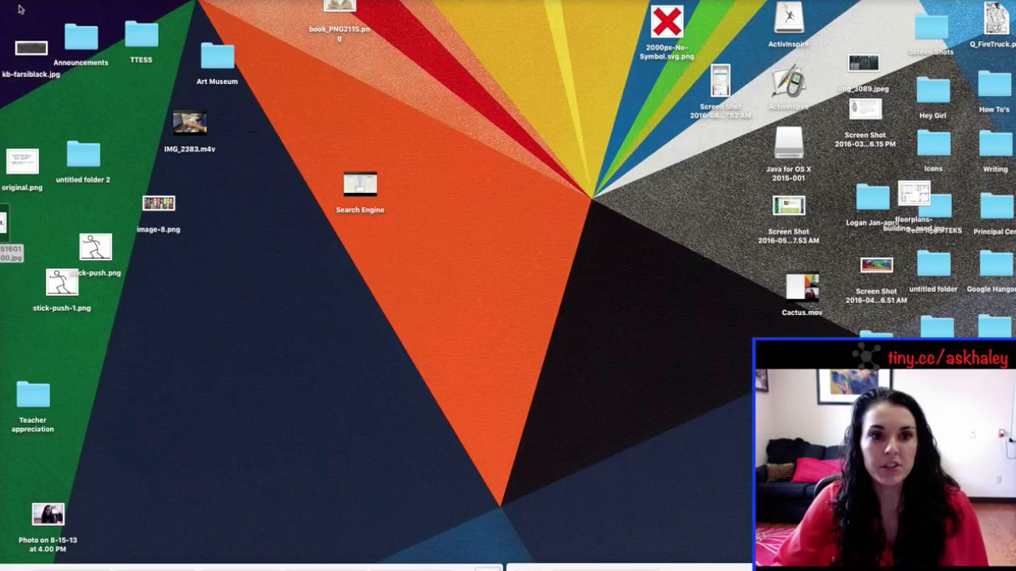
Bring up the two browser windows side by side, the "jaguar" search results next to the blank Google page
click(254, 567)
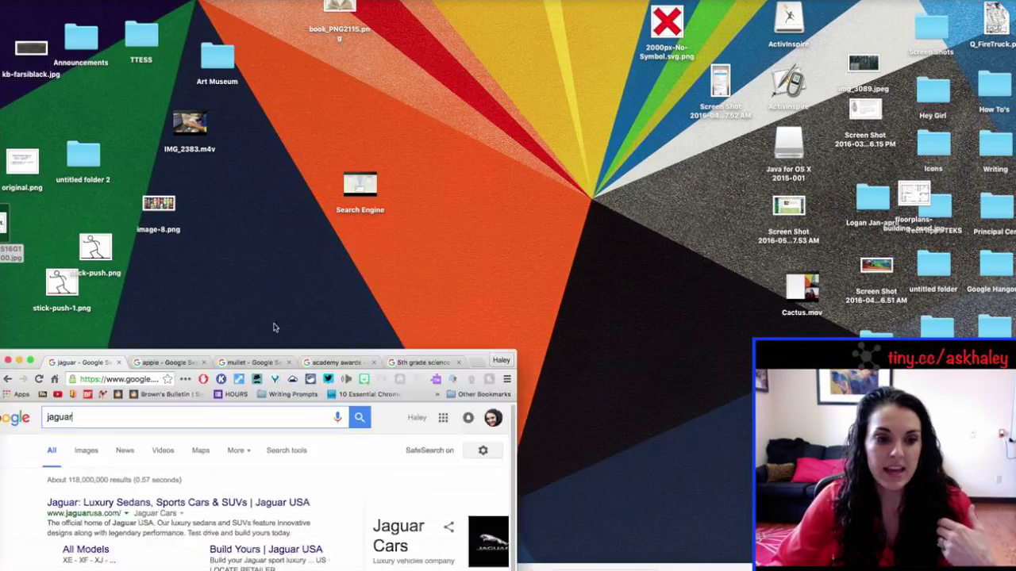
drag(274, 349, 267, 6)
click(700, 568)
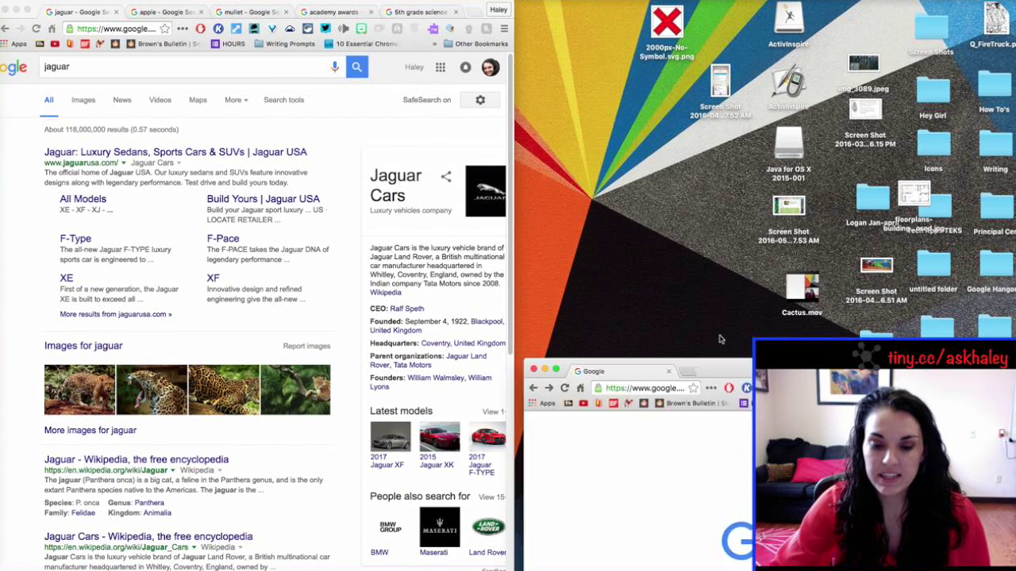
drag(698, 35, 701, 4)
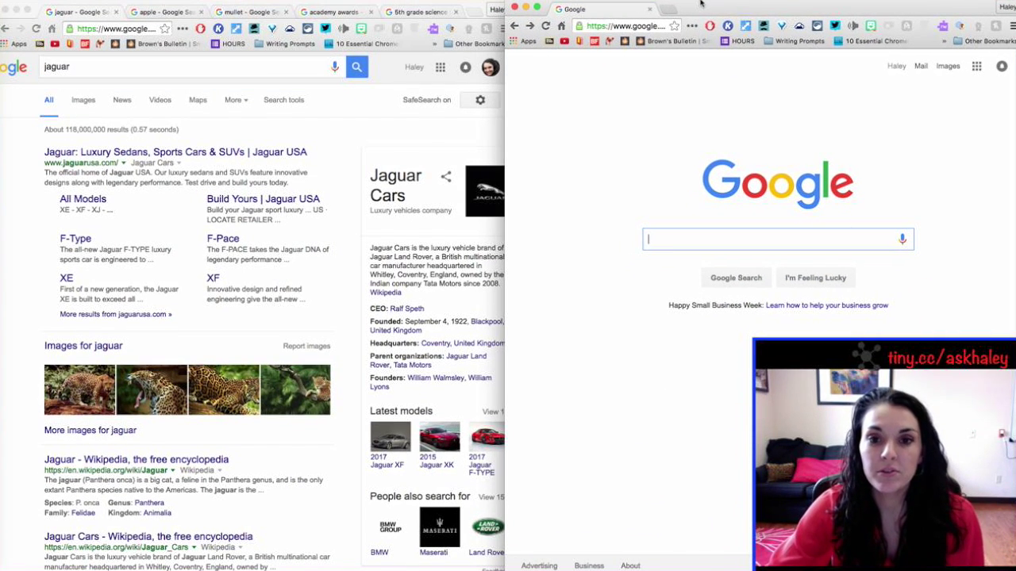
Look through the "jaguar" results and run a Google search for "jaguar -car" in the second browser window
click(163, 66)
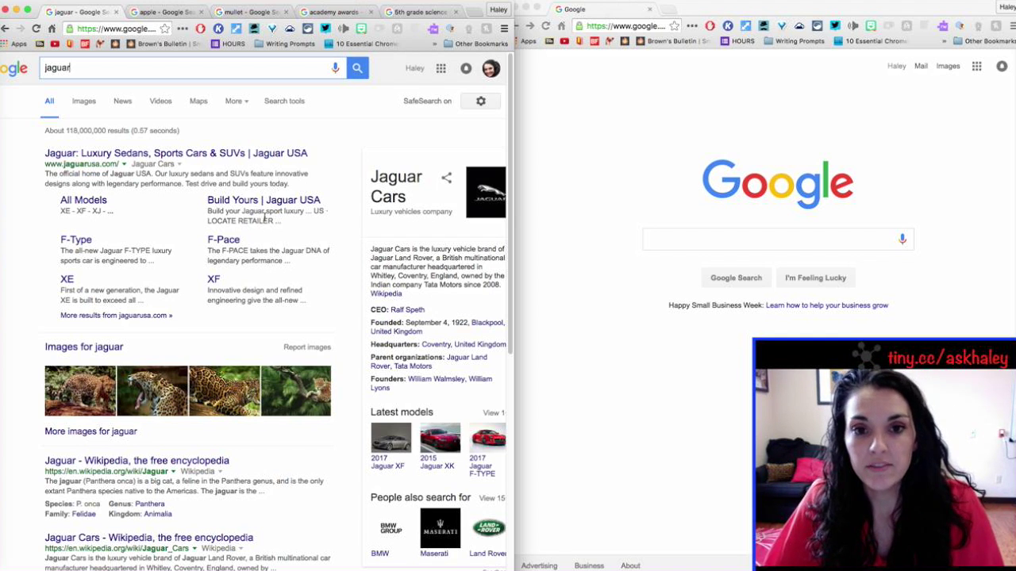
scroll(254, 238, down, 10)
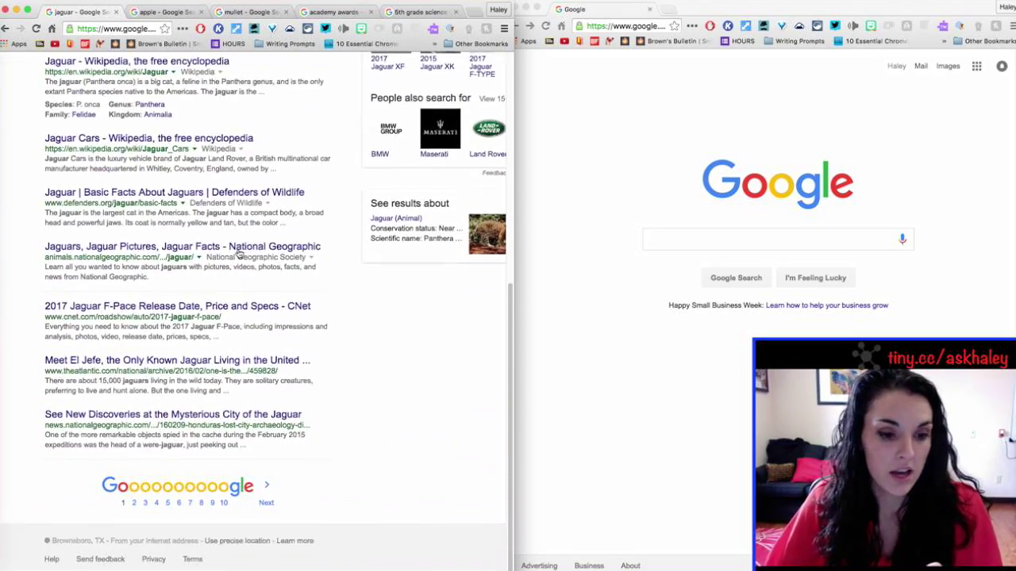
scroll(147, 512, up, 9)
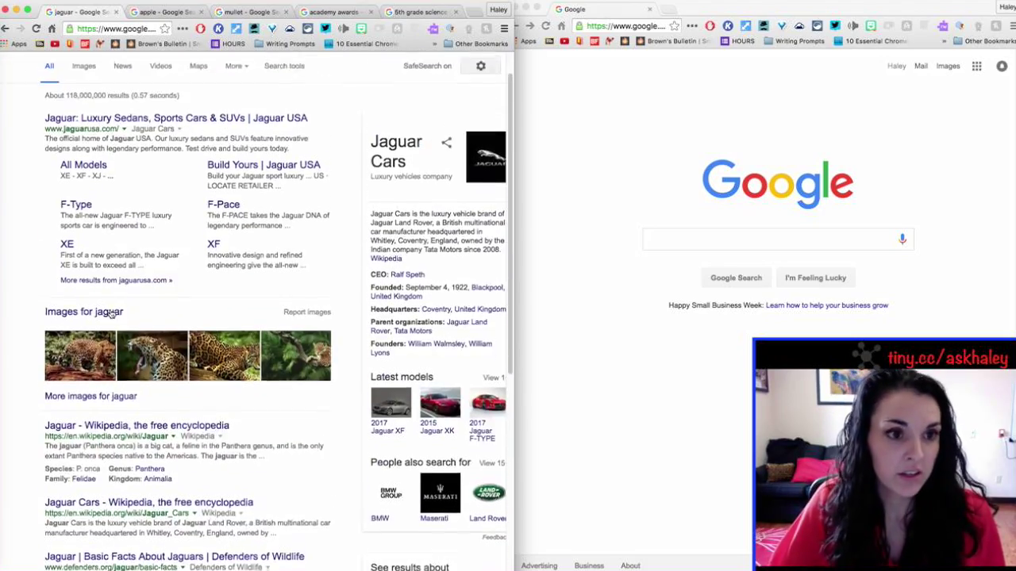
scroll(111, 315, up, 2)
click(735, 241)
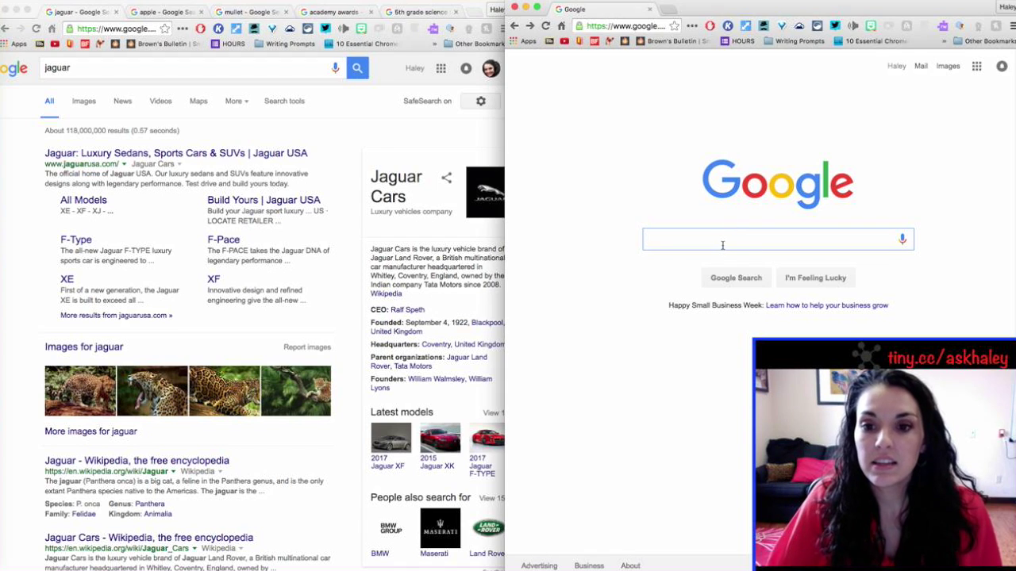
text(jaguar )
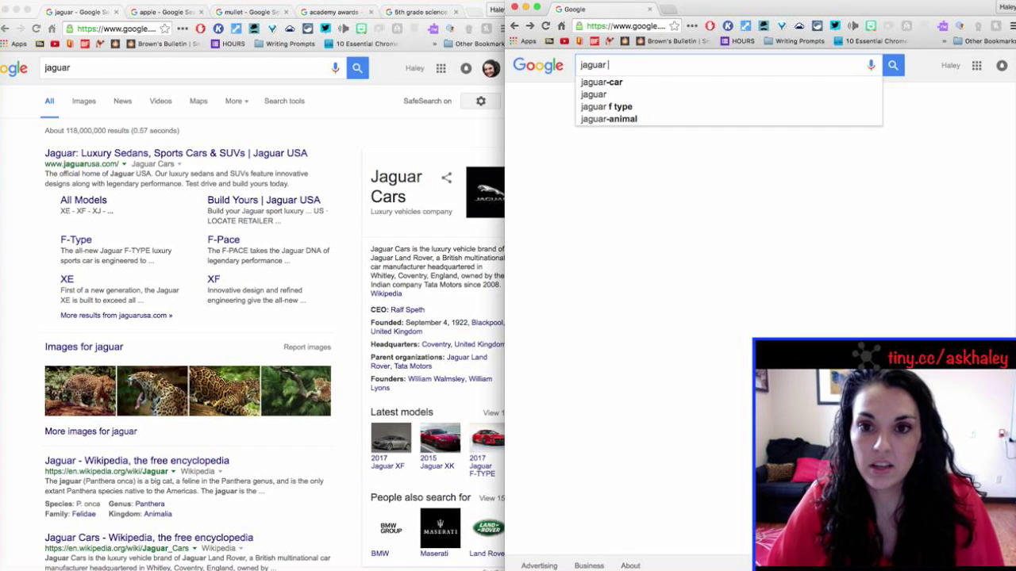
text(-car)
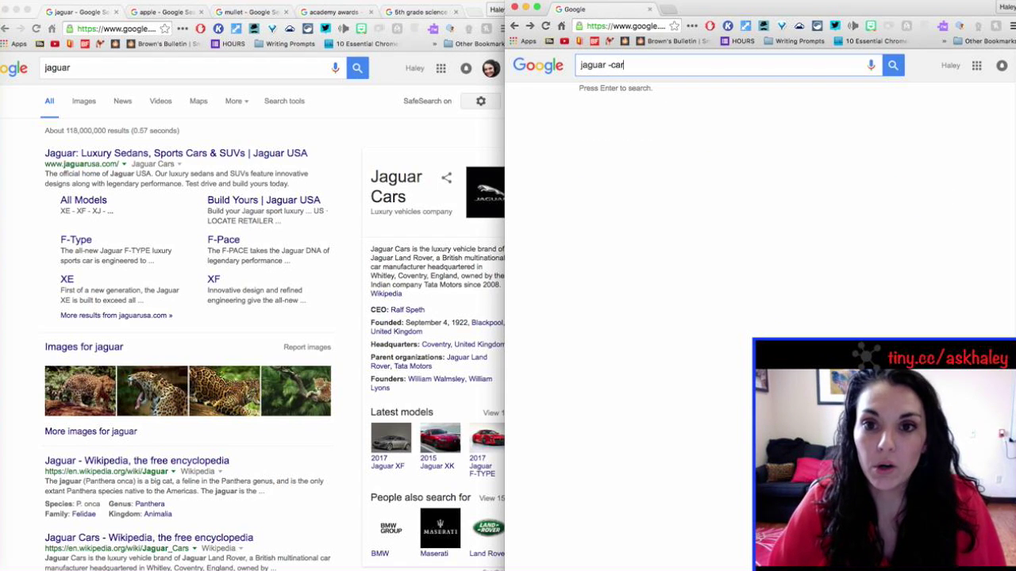
key(Return)
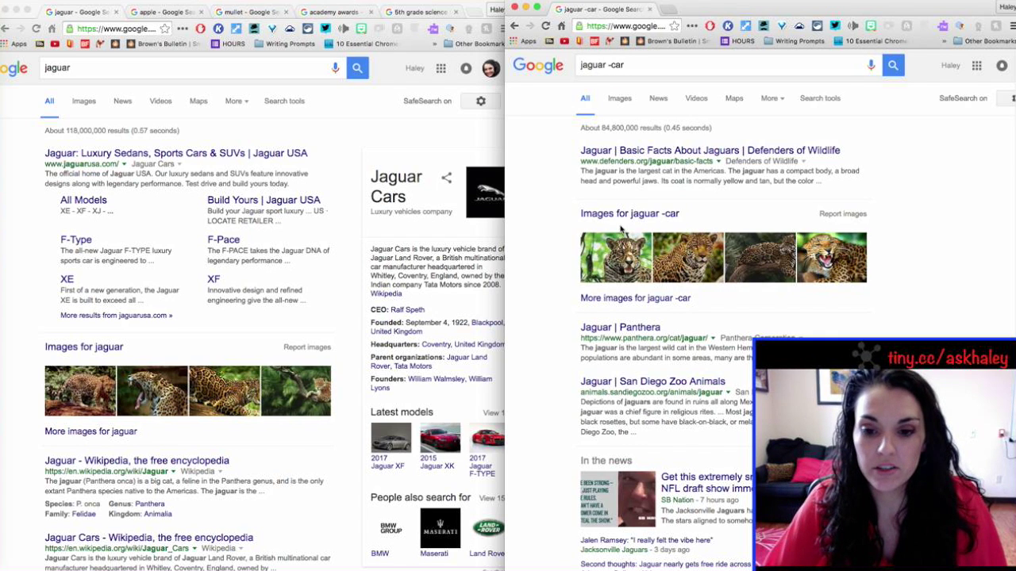
Compare the plain "jaguar" search results with the "jaguar -car" results in the two browser windows
scroll(435, 226, right, 1)
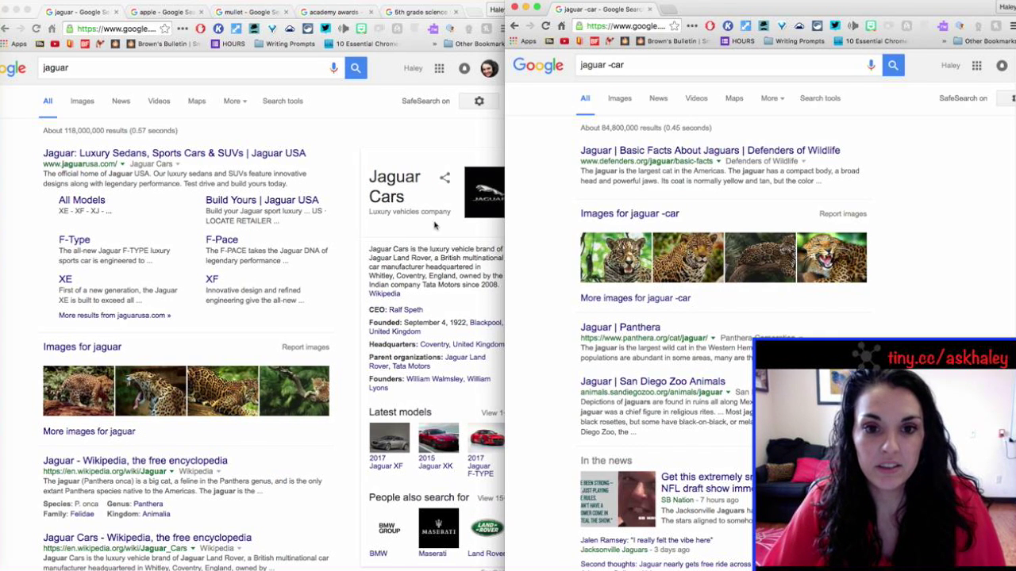
scroll(435, 226, right, 2)
scroll(905, 210, right, 4)
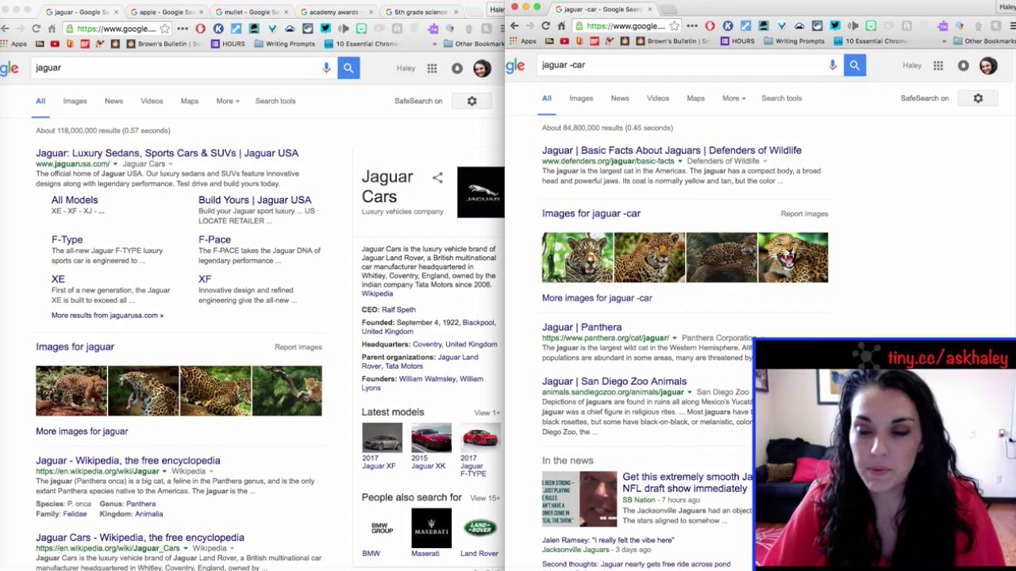
scroll(909, 201, left, 1)
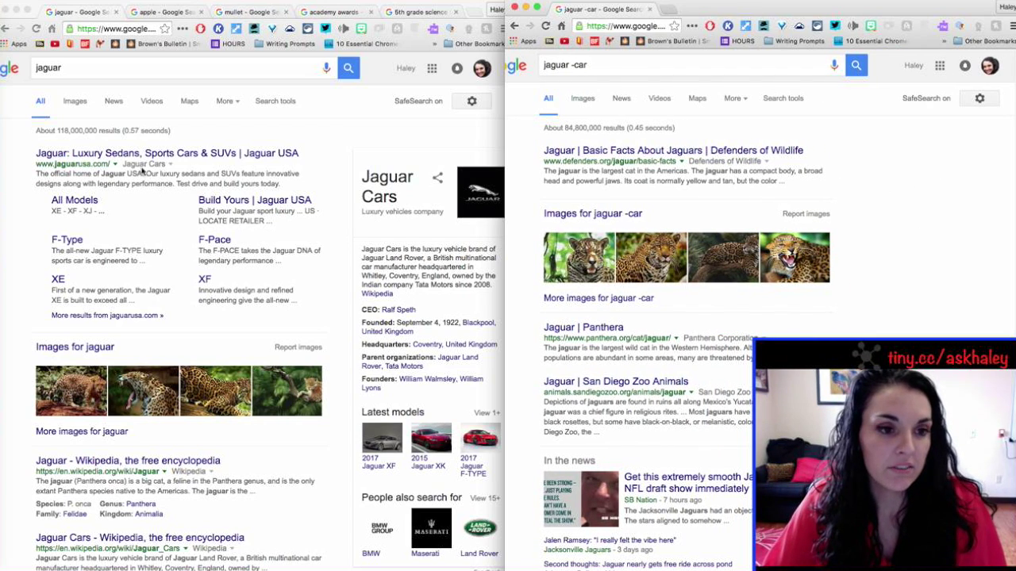
scroll(194, 400, down, 3)
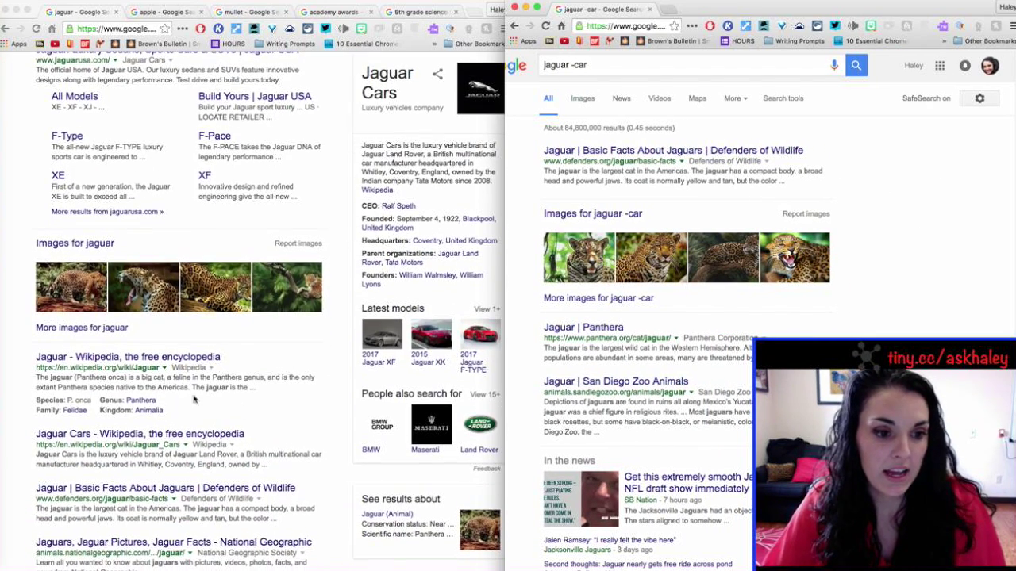
scroll(714, 274, down, 4)
scroll(714, 274, up, 4)
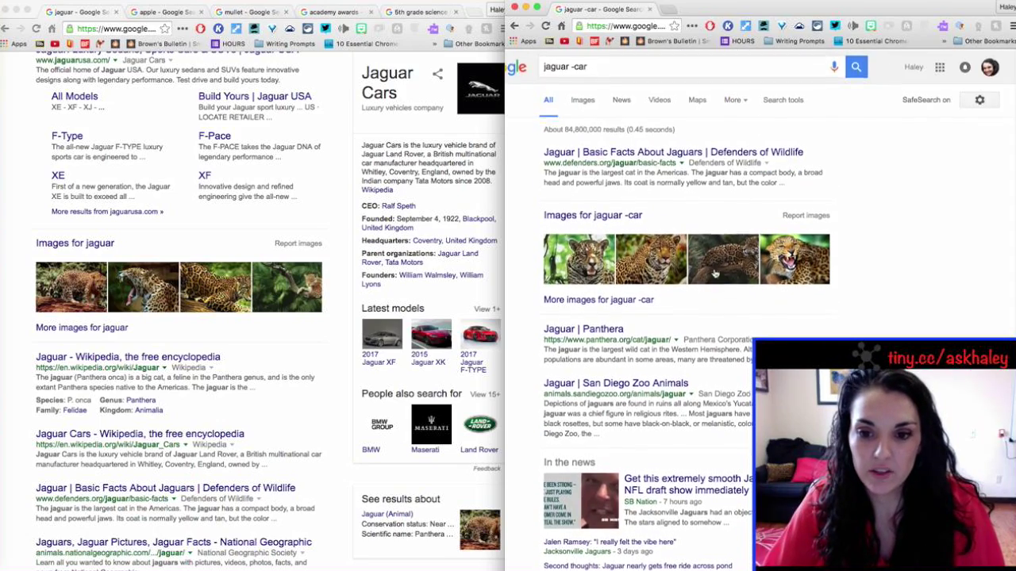
scroll(714, 273, down, 10)
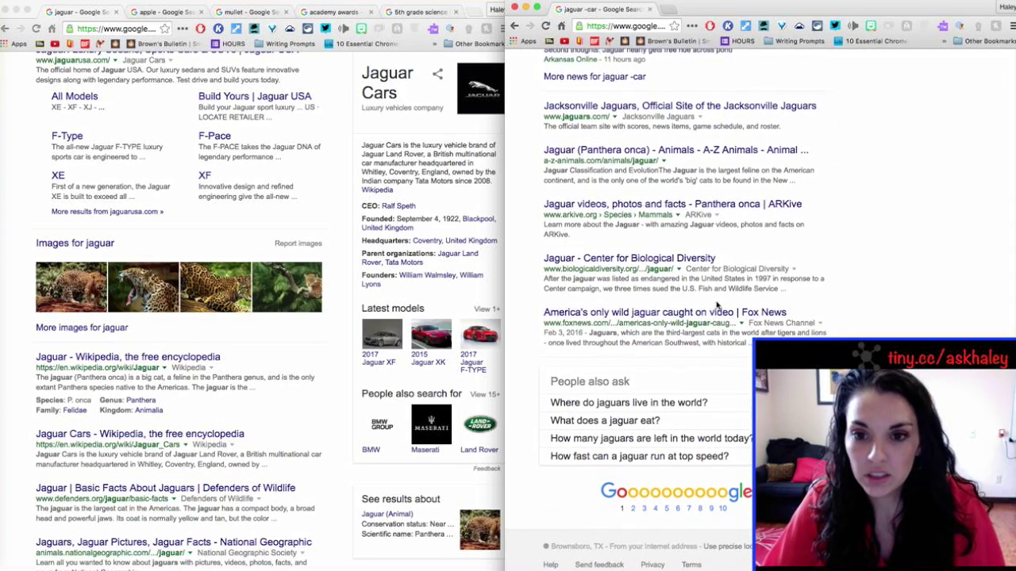
scroll(717, 303, up, 7)
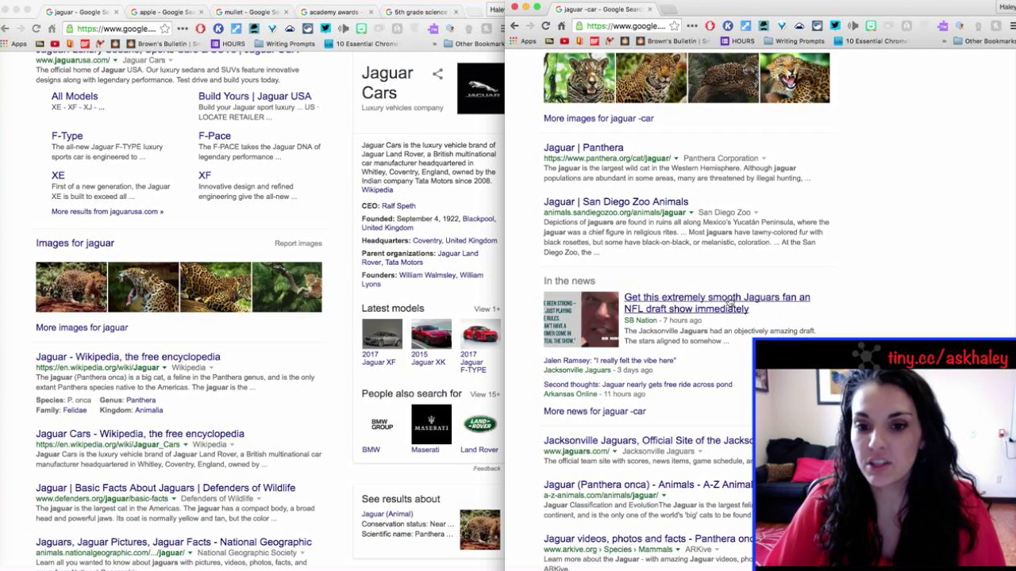
scroll(730, 304, up, 4)
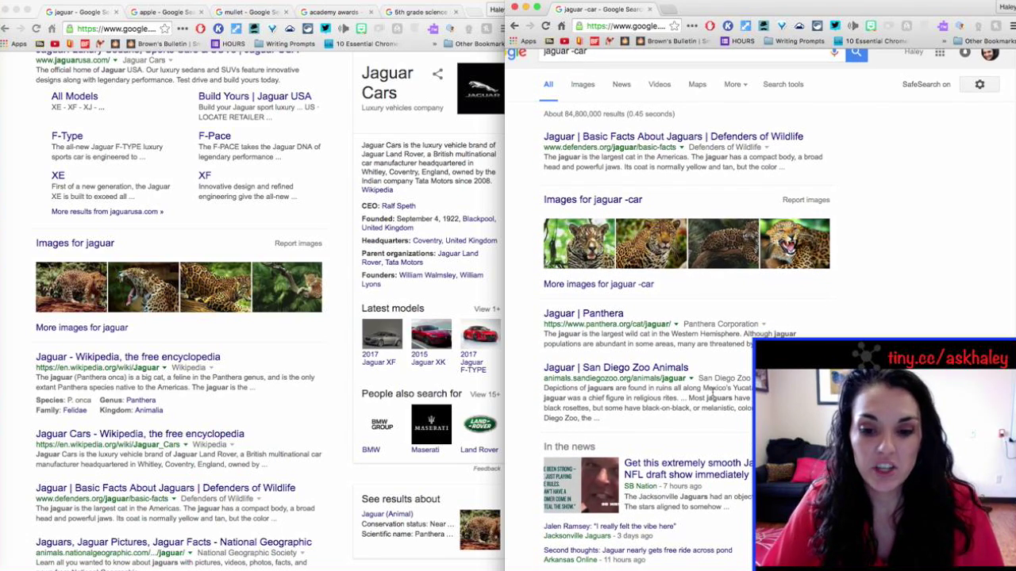
scroll(613, 112, up, 1)
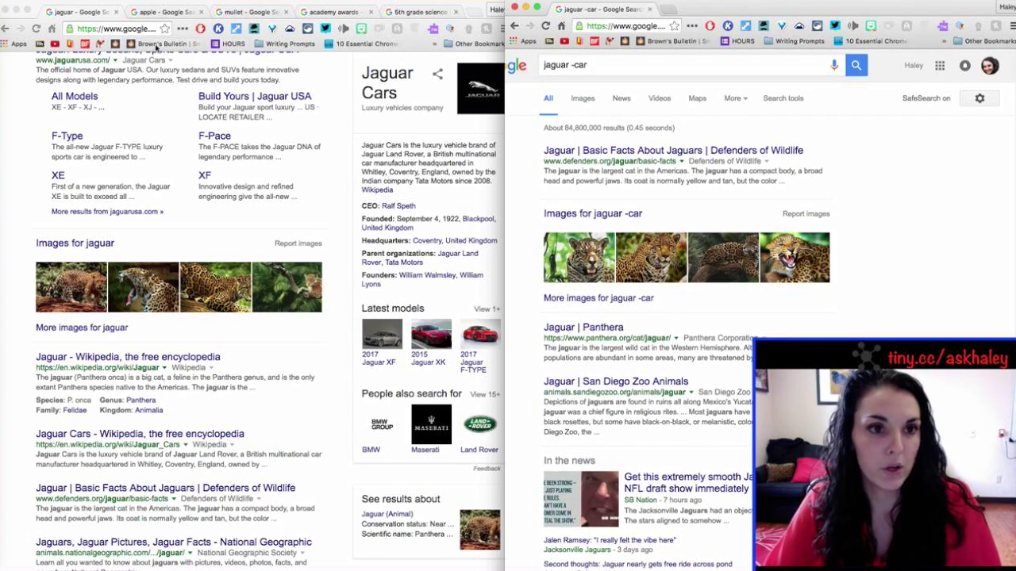
Show the "apple" results in the first browser window and search for "apple +fruit" in the second one
click(163, 12)
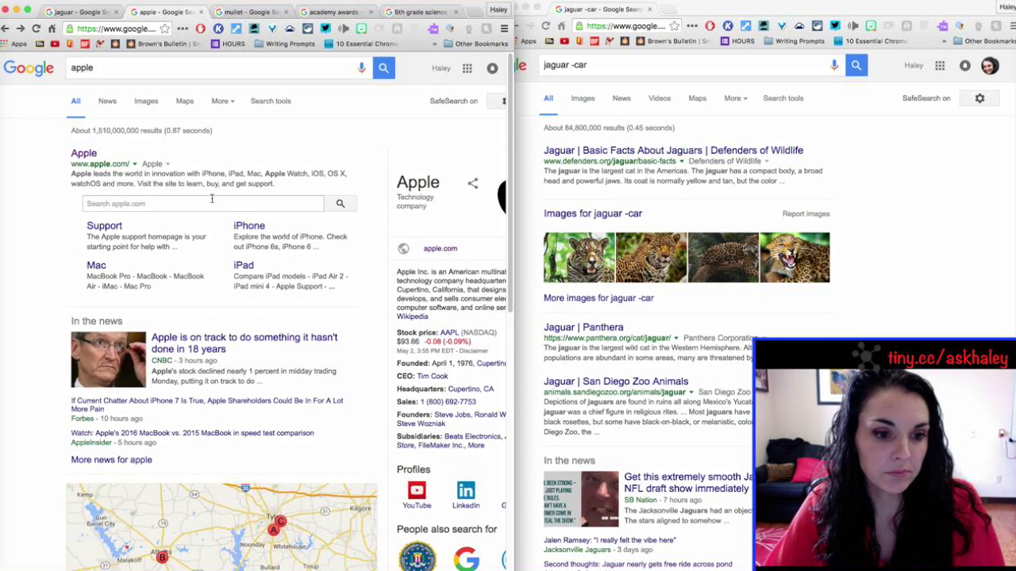
click(132, 68)
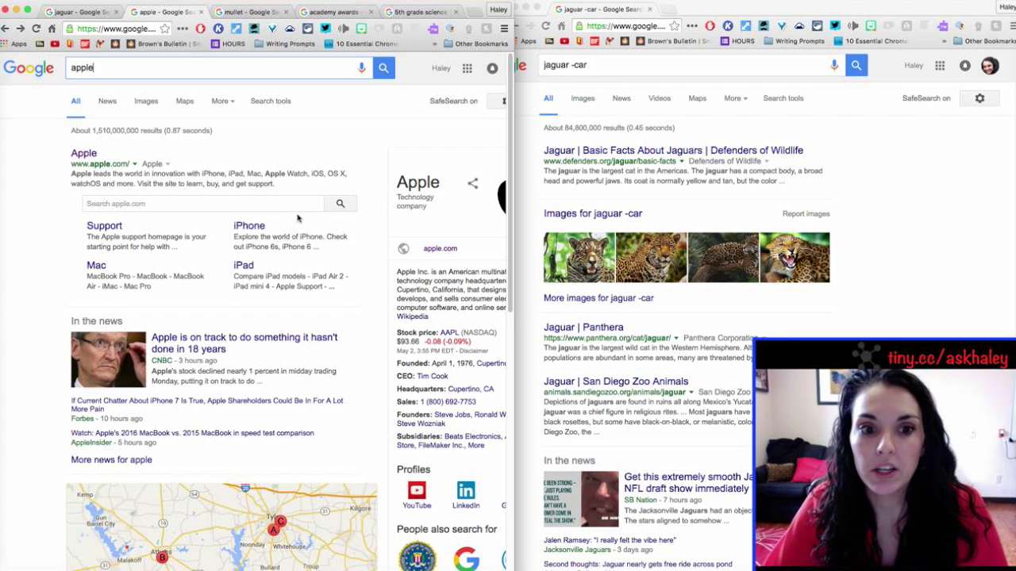
scroll(298, 218, down, 1)
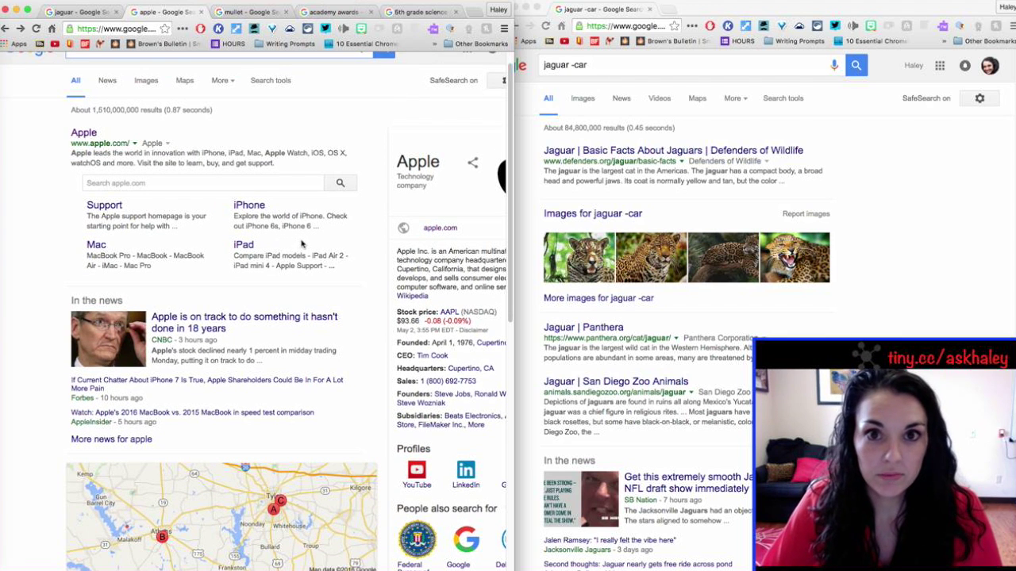
scroll(395, 294, up, 1)
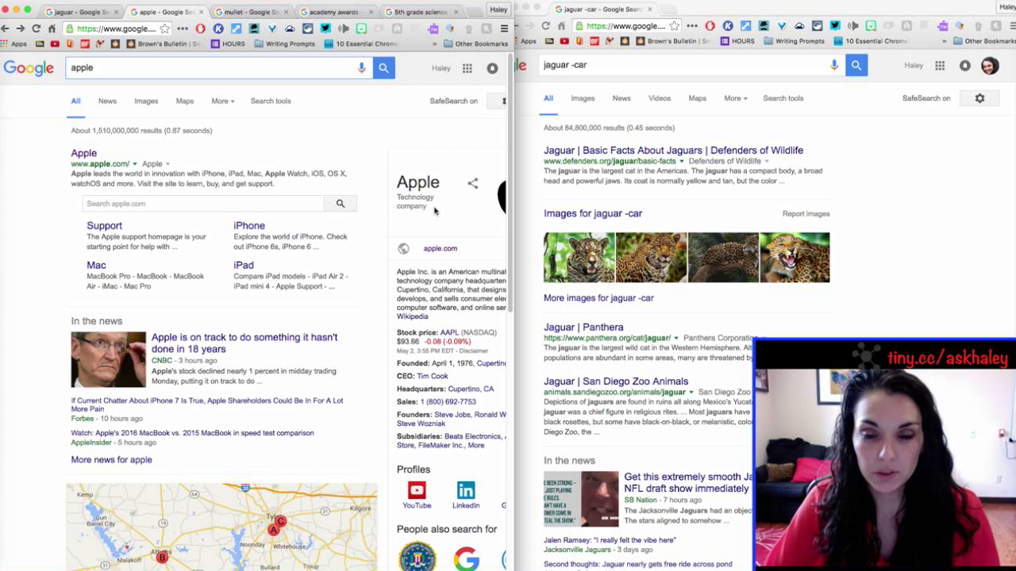
click(612, 70)
drag(603, 69, 529, 65)
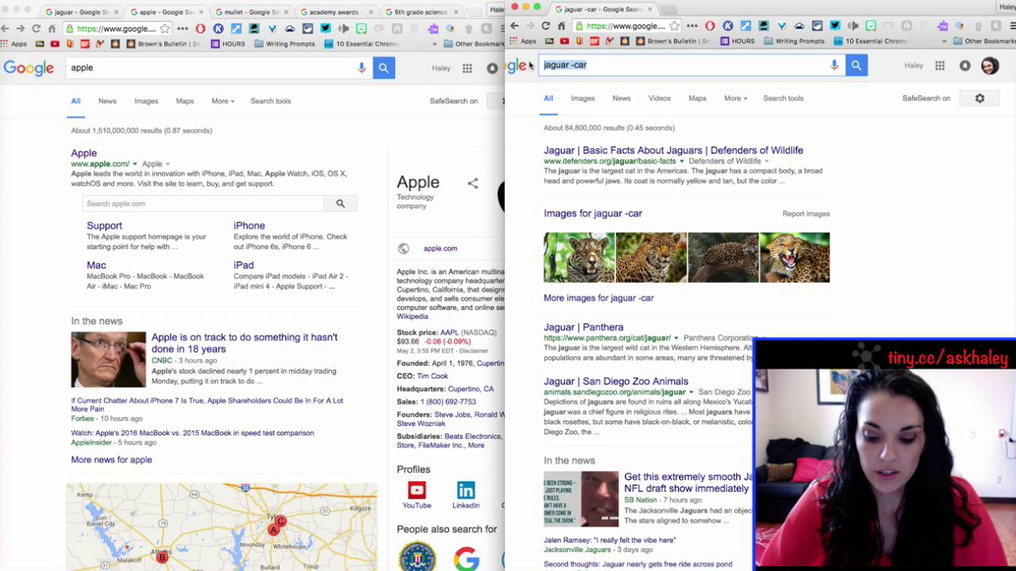
text(apple)
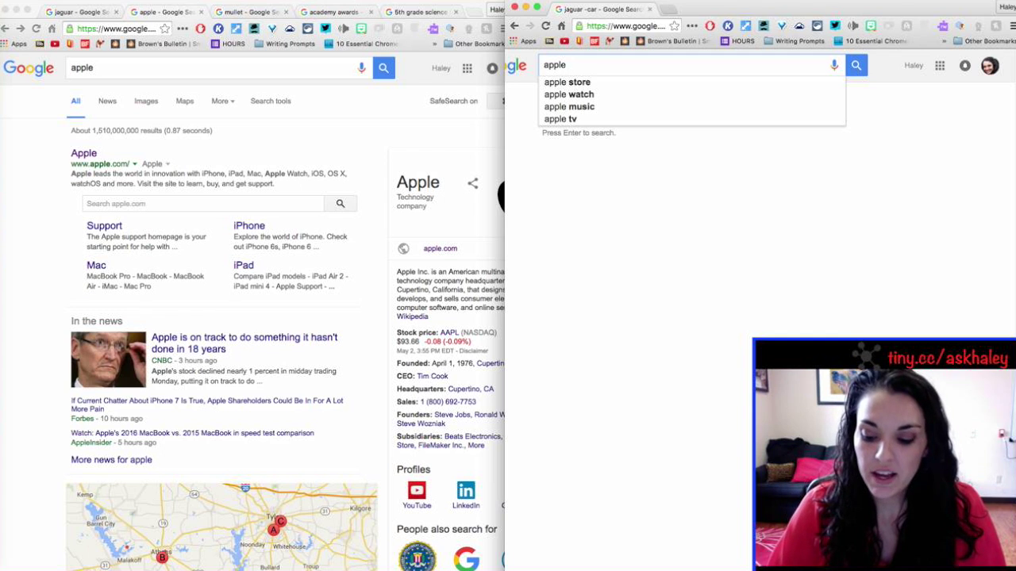
text(+fruit)
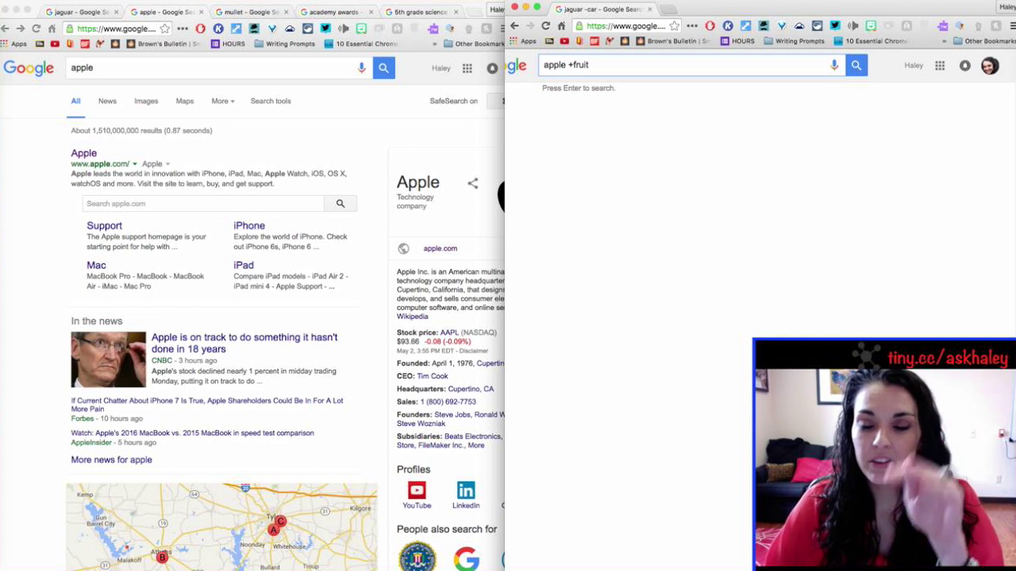
key(Return)
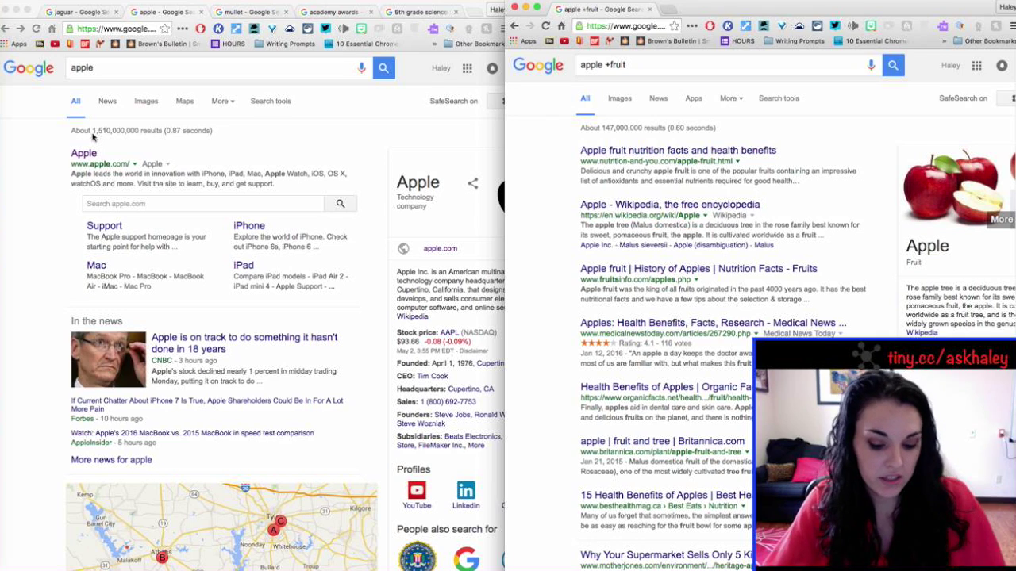
Enlarge the page zoom of the Google pages so the search results are easier to read
key(super+plus)
key(super+plus)
key(super+plus)
key(super+plus)
key(super+plus)
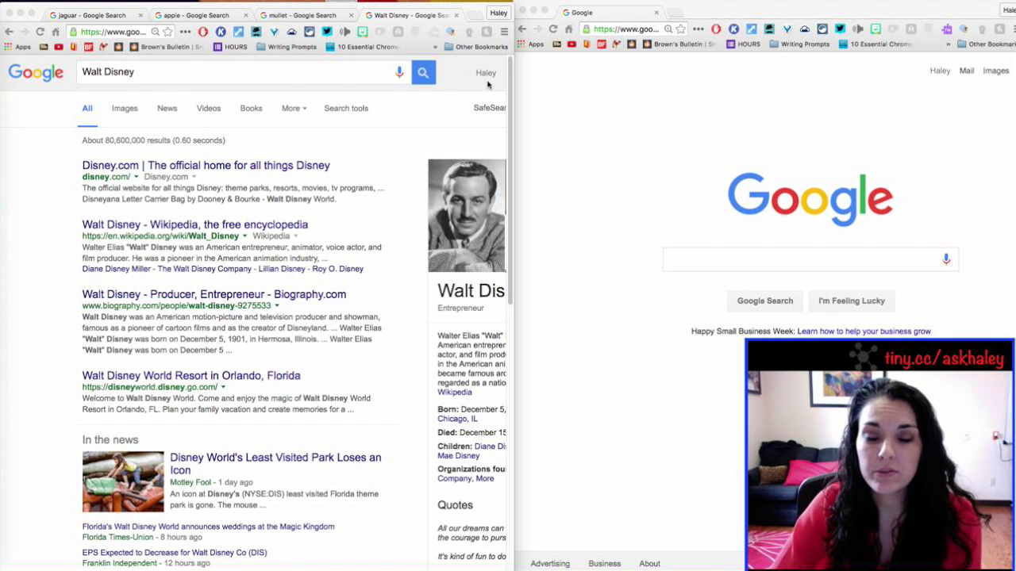
click(335, 78)
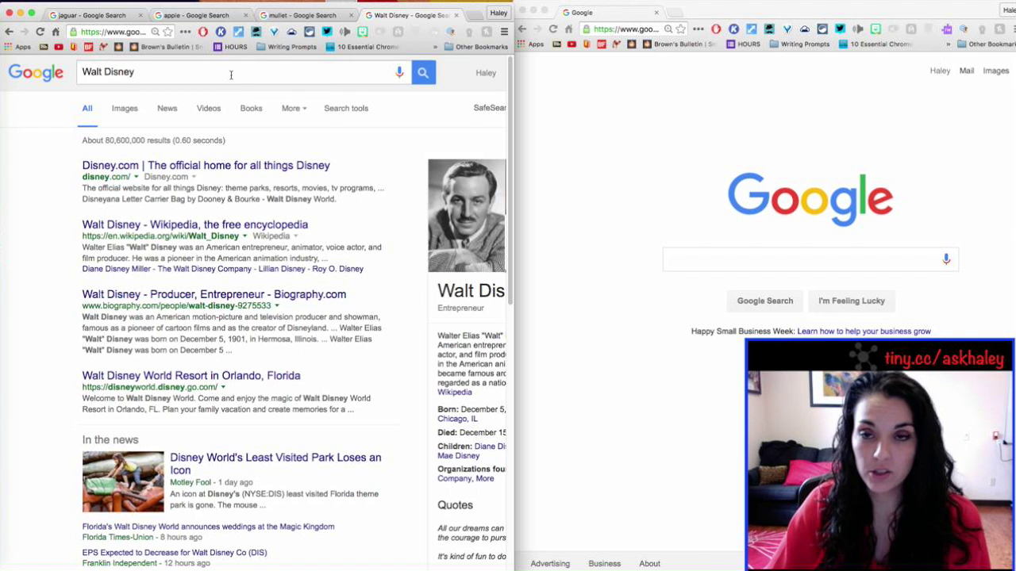
key(super+equal)
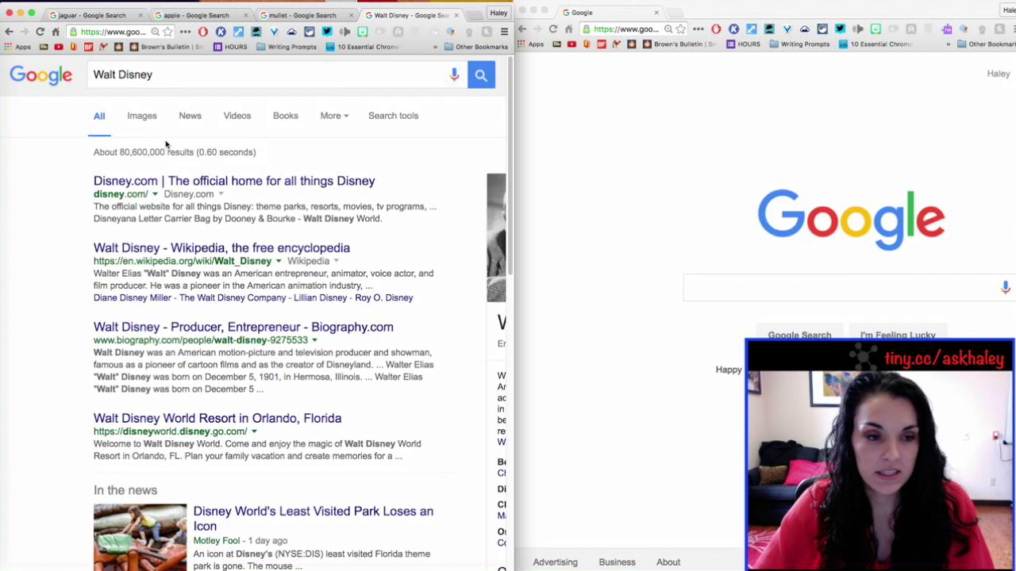
Enlarge the page zoom to 250% and look through the plain "Walt Disney" search results in the first browser window
key(super+equal)
key(super+equal)
key(super+equal)
key(super+equal)
scroll(279, 269, right, 2)
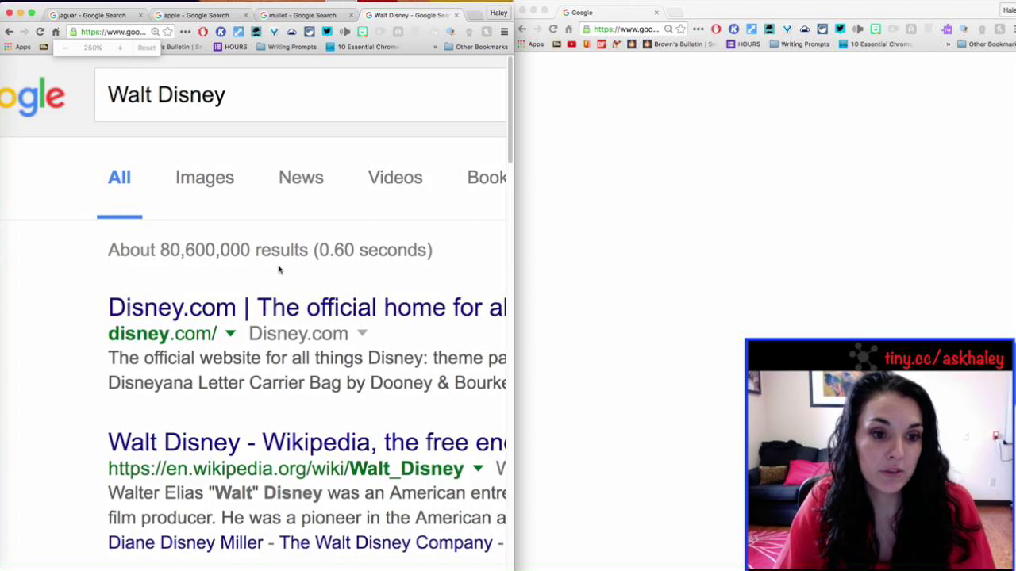
scroll(277, 265, down, 3)
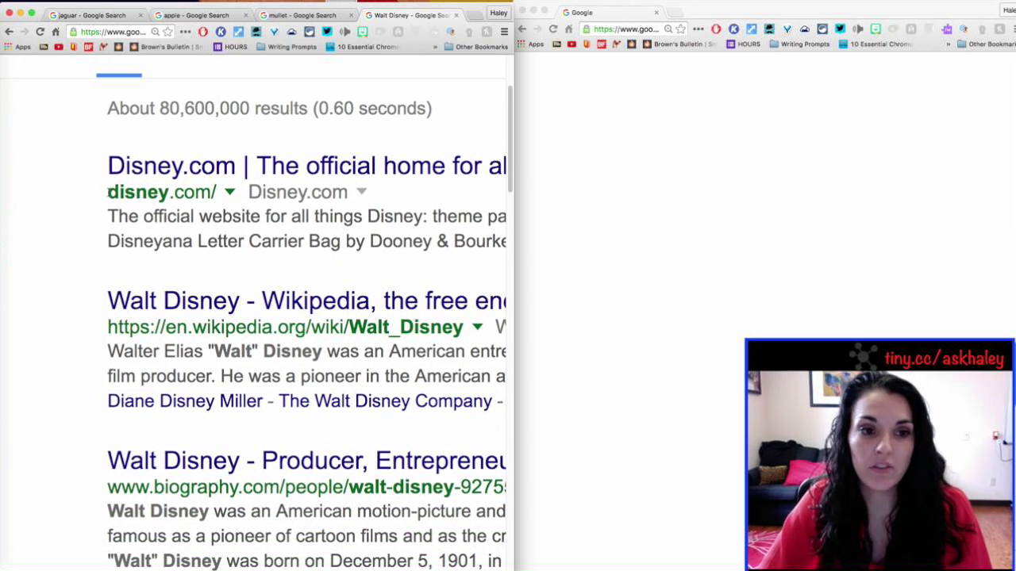
scroll(109, 192, down, 5)
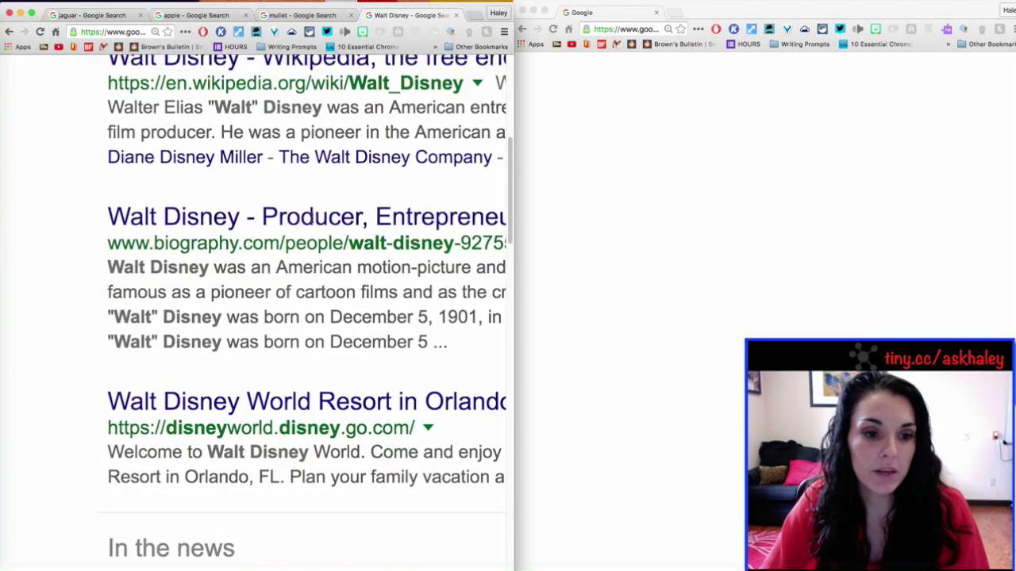
scroll(332, 270, down, 14)
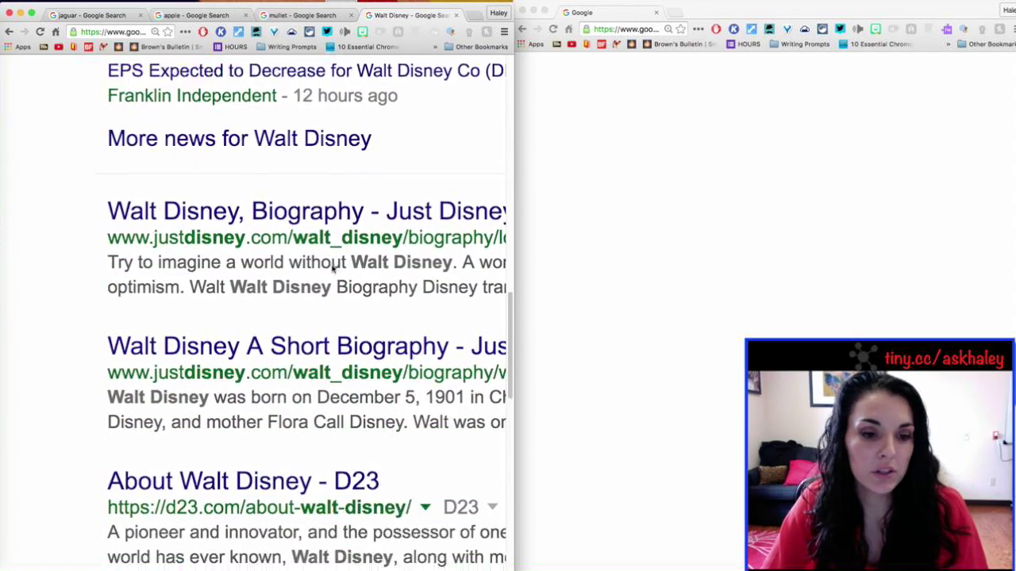
scroll(324, 206, up, 10)
scroll(347, 233, down, 2)
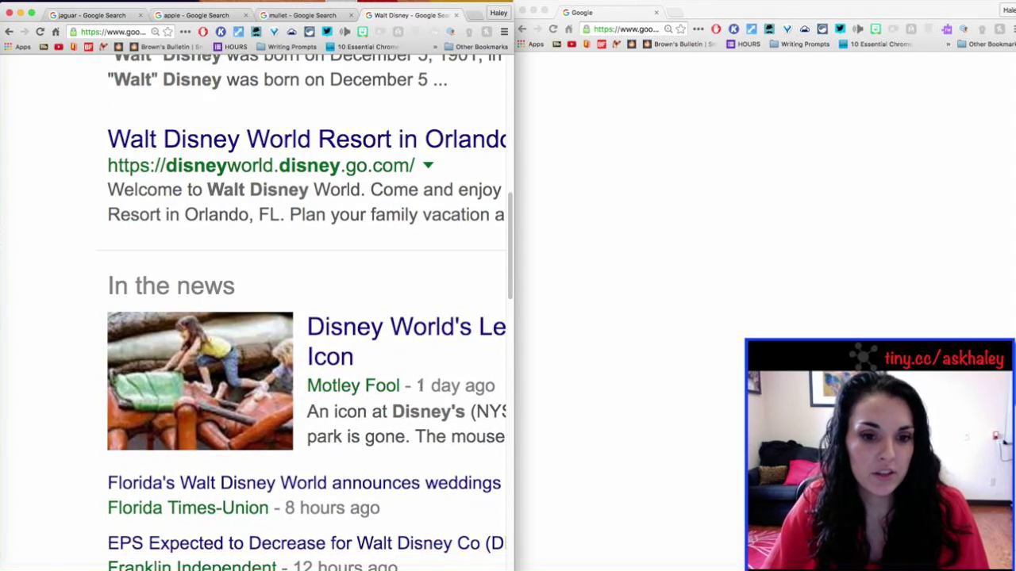
scroll(338, 385, down, 10)
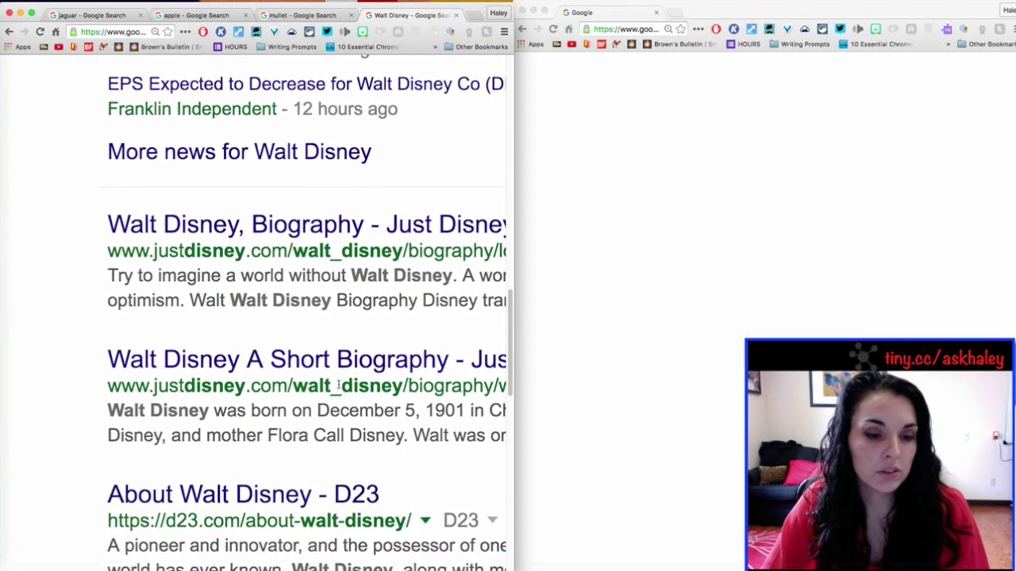
scroll(338, 386, down, 2)
scroll(391, 324, up, 1)
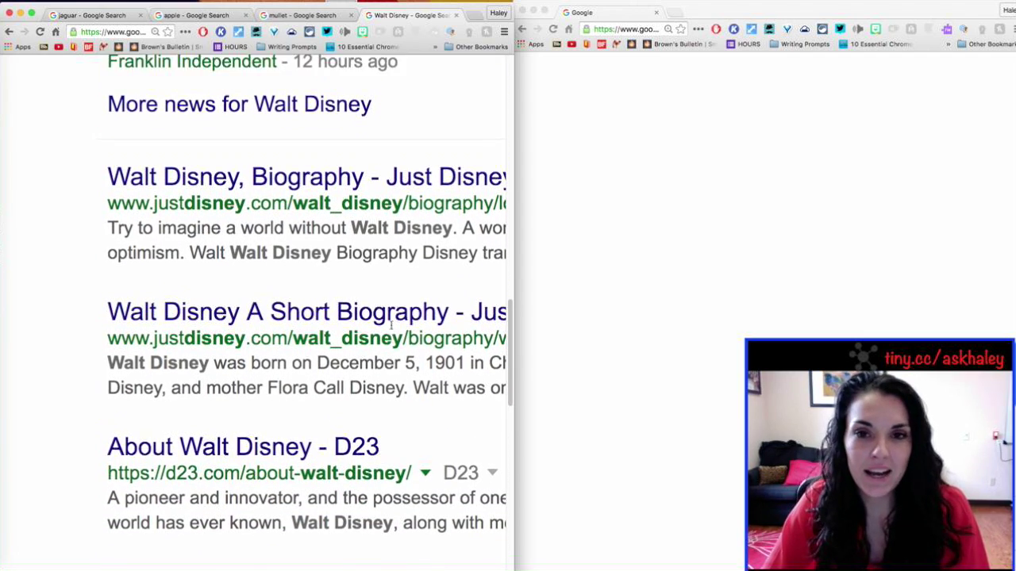
scroll(390, 324, up, 2)
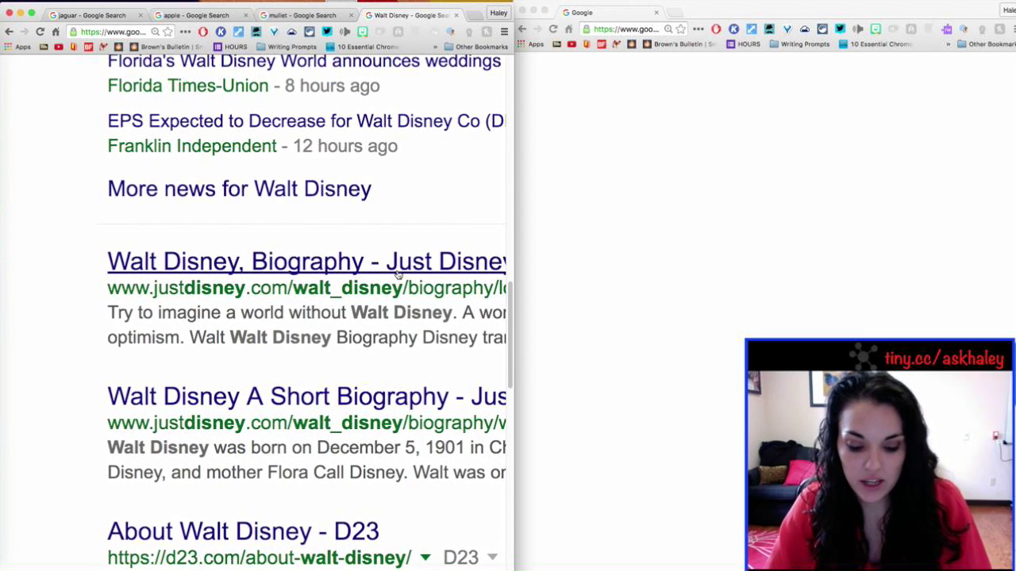
Reduce the page zoom to a moderate size and move the second browser window so its whole Google search box is in view
key(super+minus)
key(super+minus)
key(super+minus)
key(super+minus)
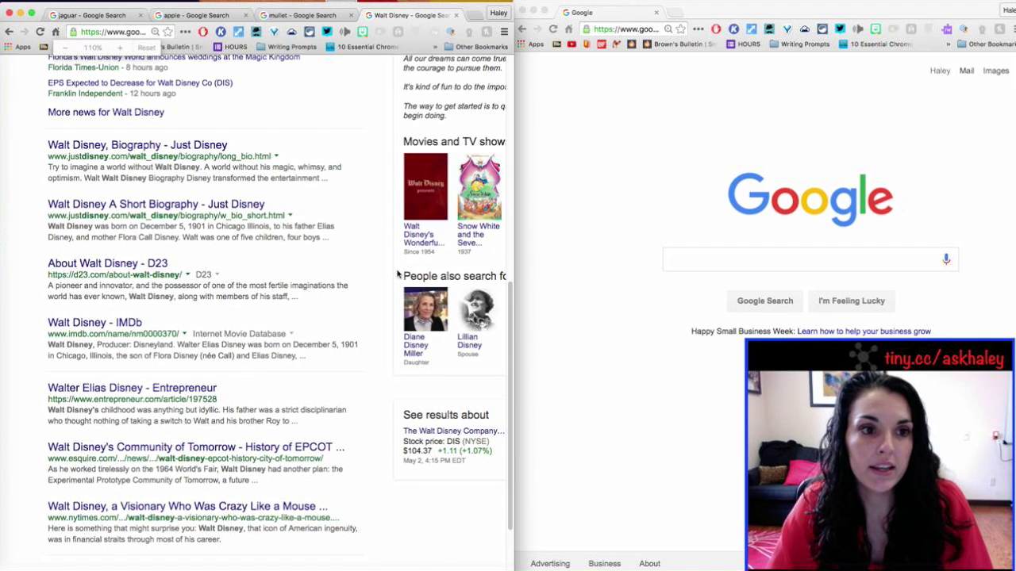
click(738, 266)
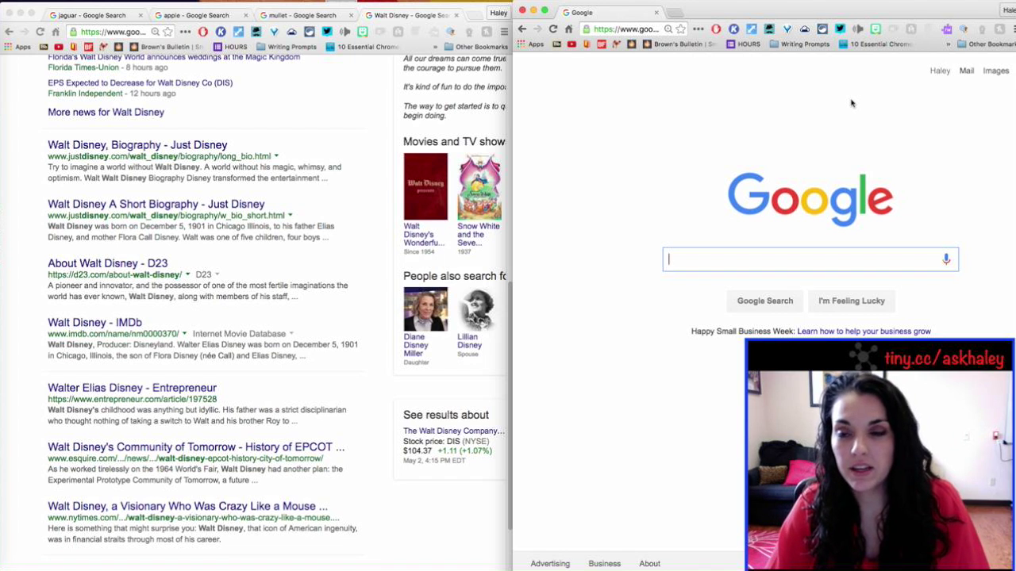
key(super+plus)
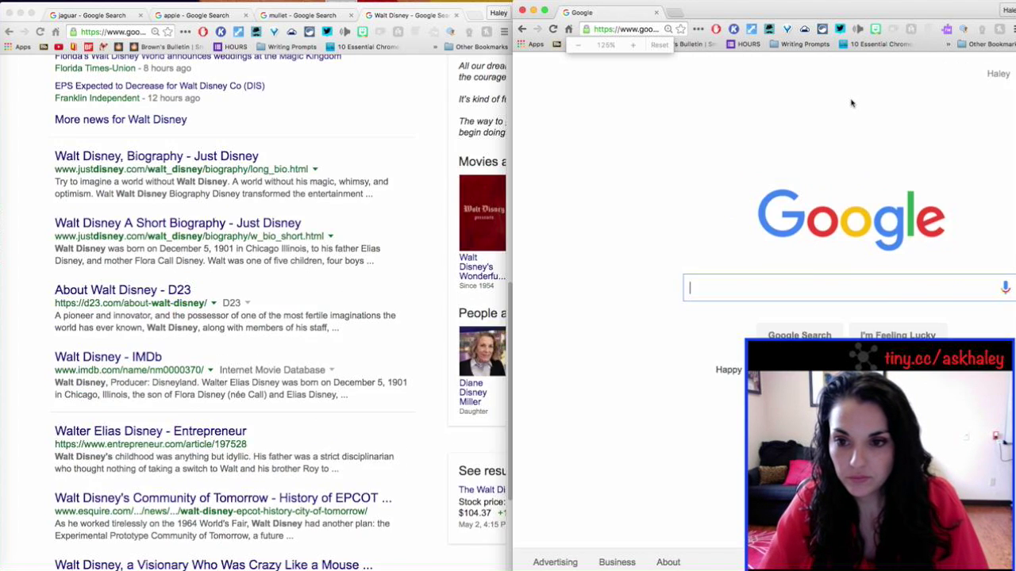
key(super+plus)
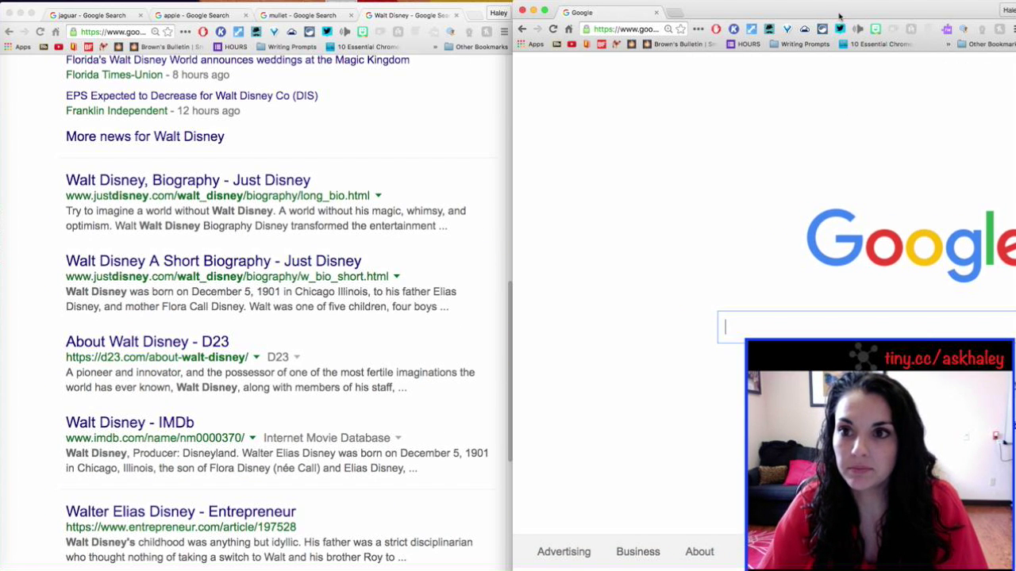
drag(839, 16, 569, 16)
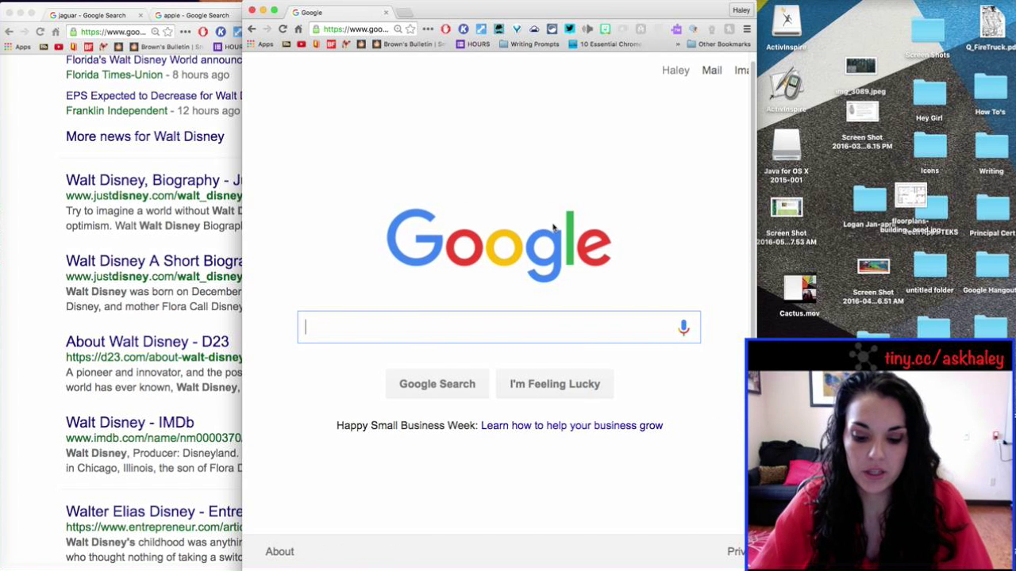
Run a Google search for "walt disney site:biography.com" in the second browser window
text(walt disney)
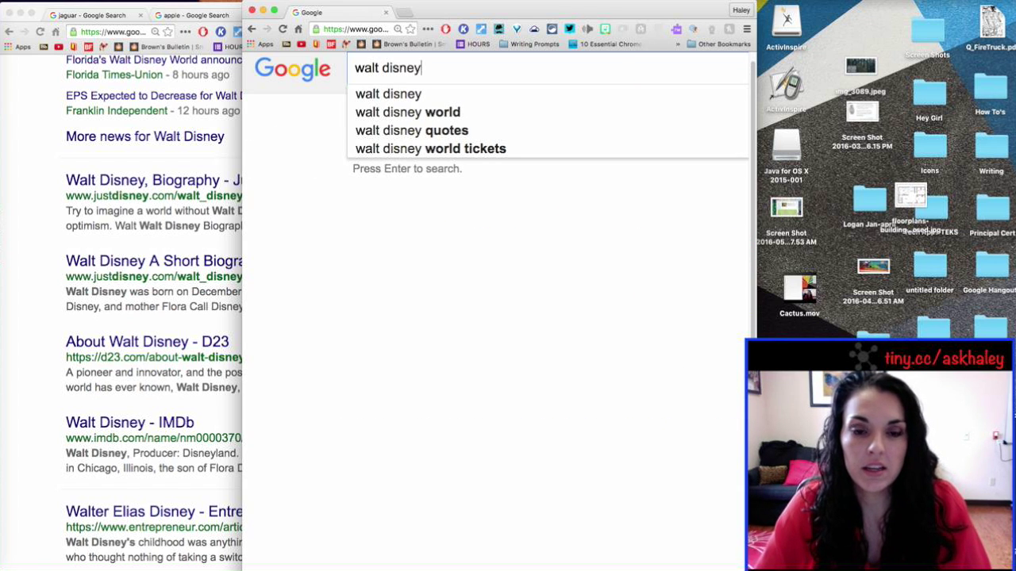
text( sit)
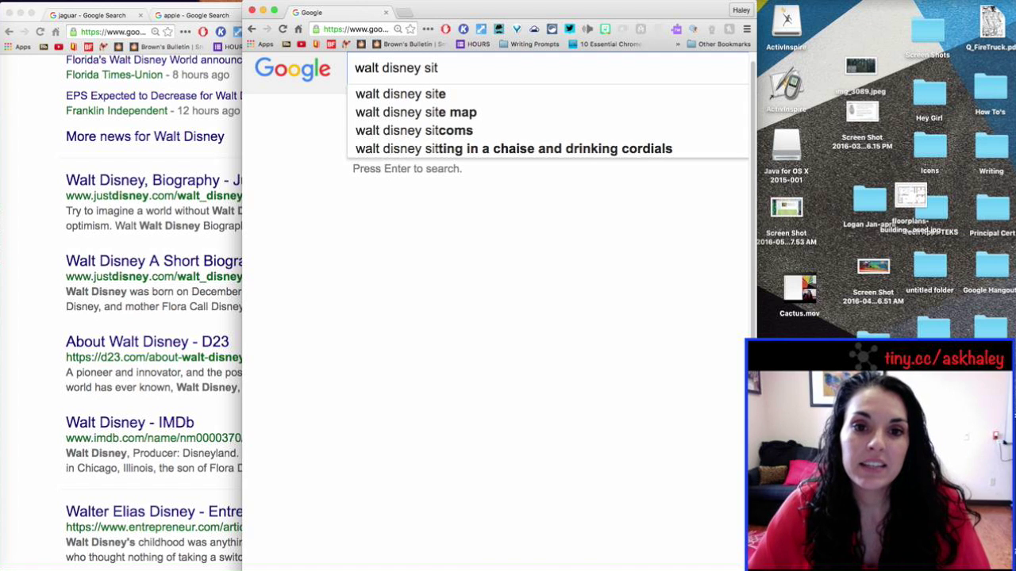
text(e:bio)
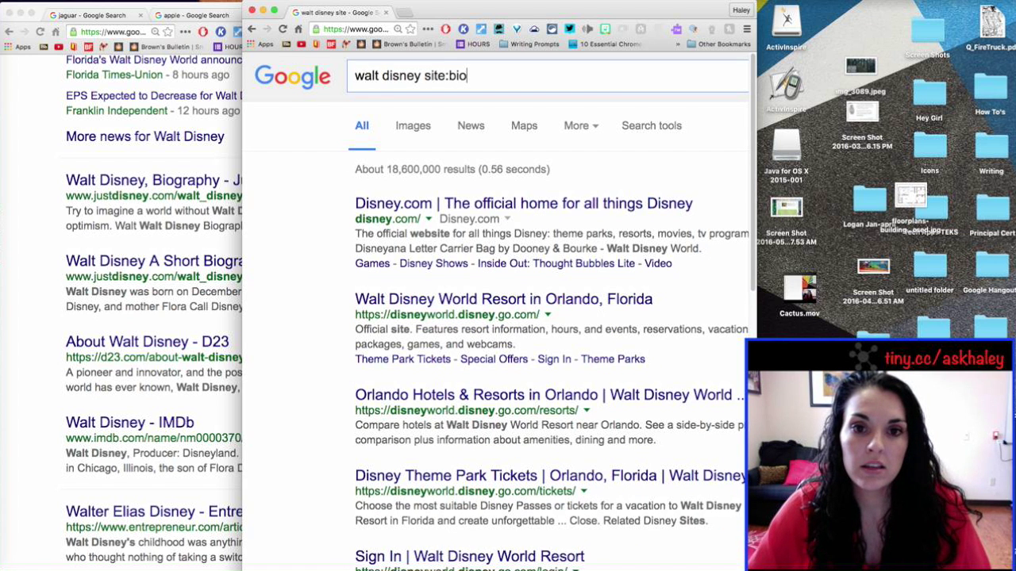
text(graphy.com)
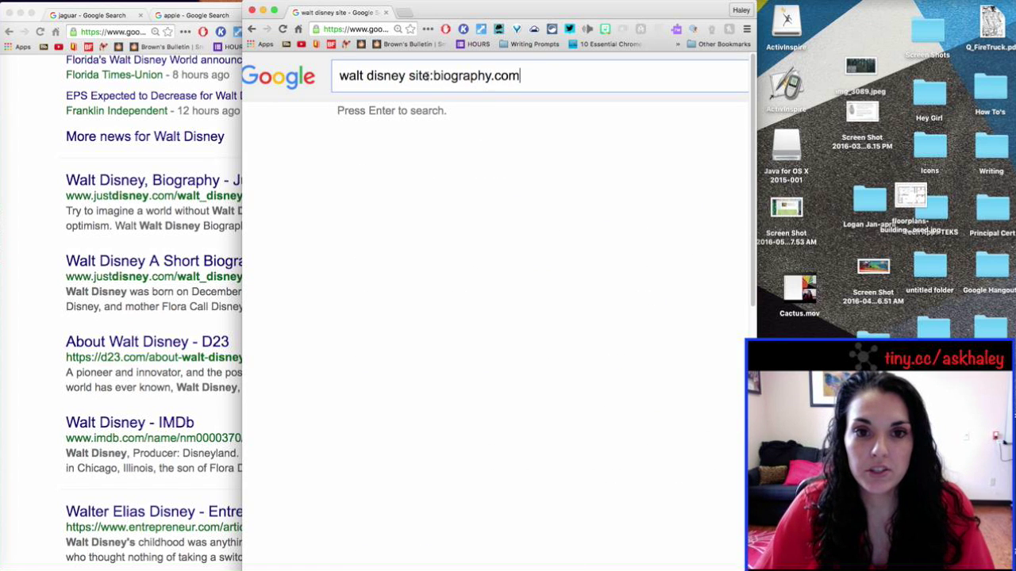
click(432, 76)
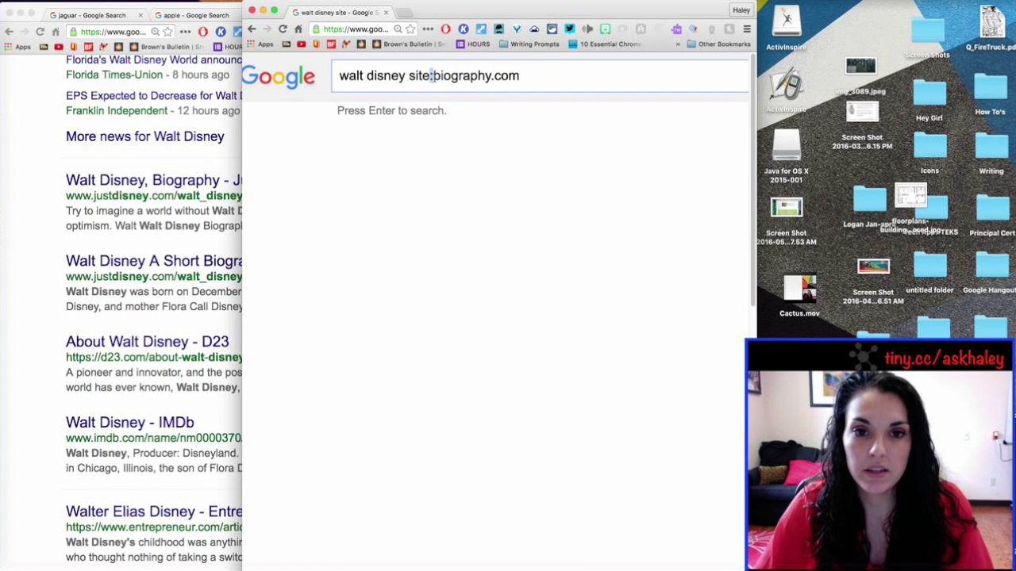
click(521, 75)
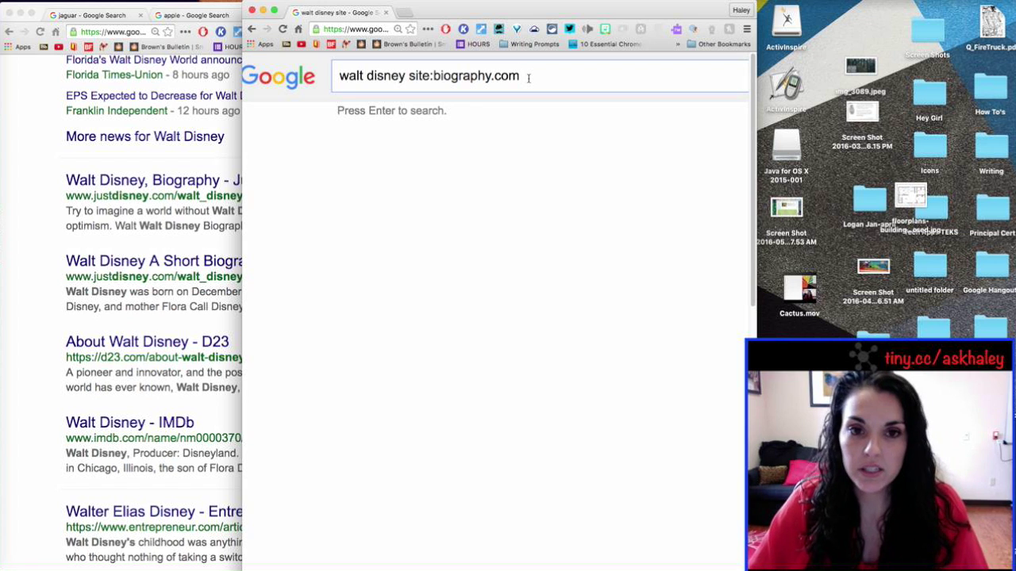
key(Return)
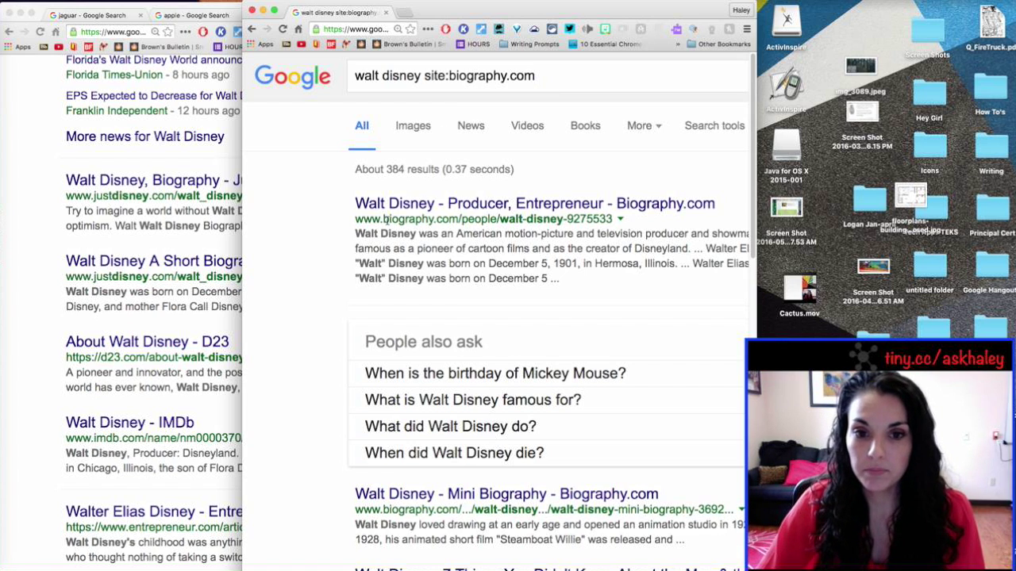
Enlarge the page zoom to 200% and look through the biography.com results for Walt Disney
scroll(401, 215, down, 4)
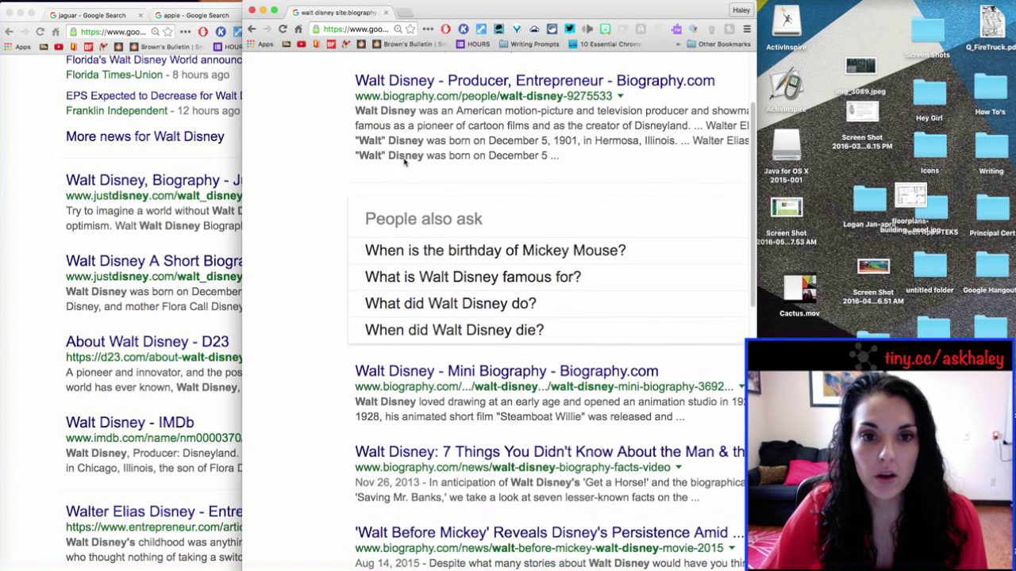
scroll(388, 113, up, 1)
key(super+equal)
key(super+equal)
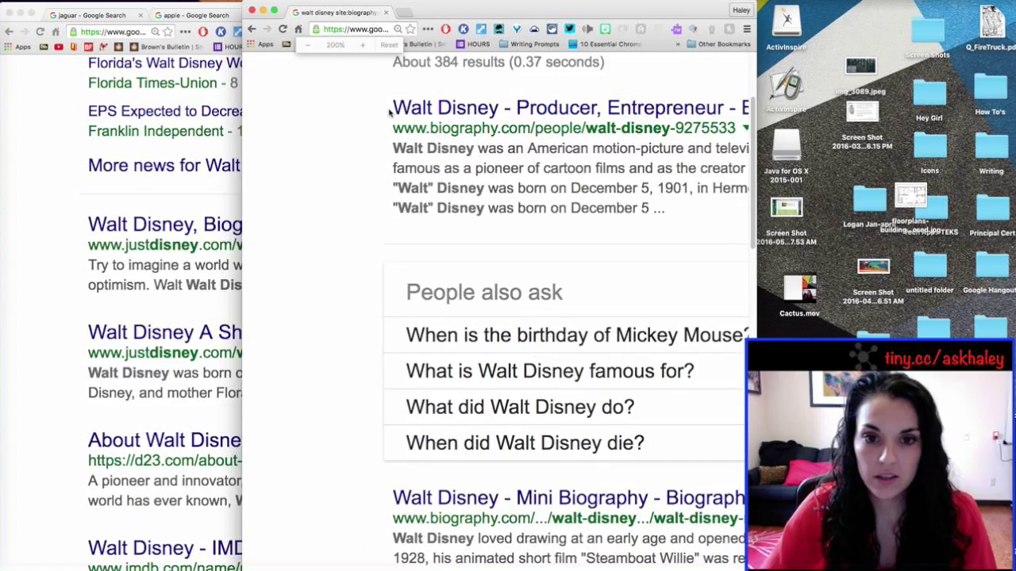
scroll(389, 113, down, 2)
scroll(436, 232, down, 5)
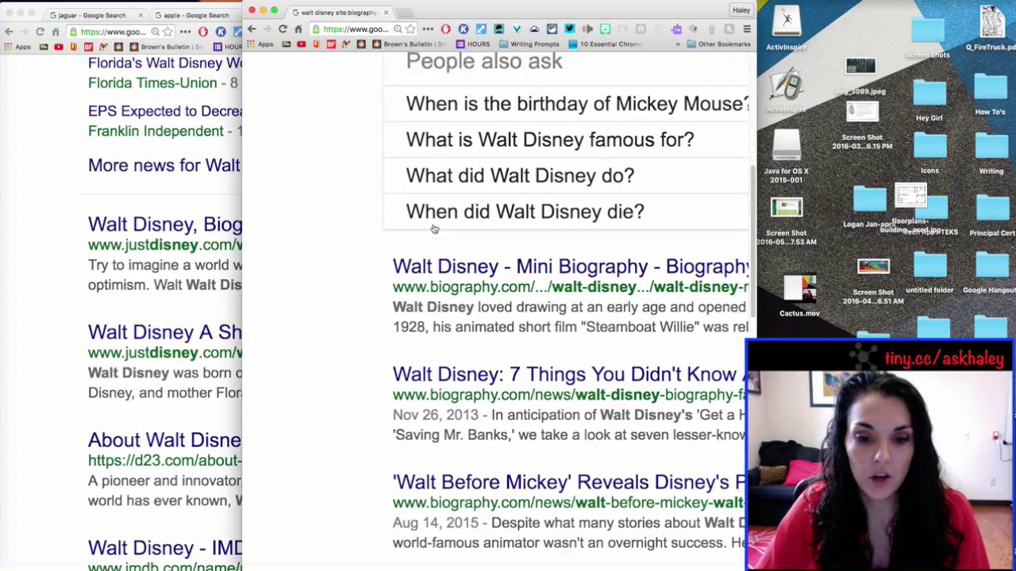
scroll(442, 284, down, 2)
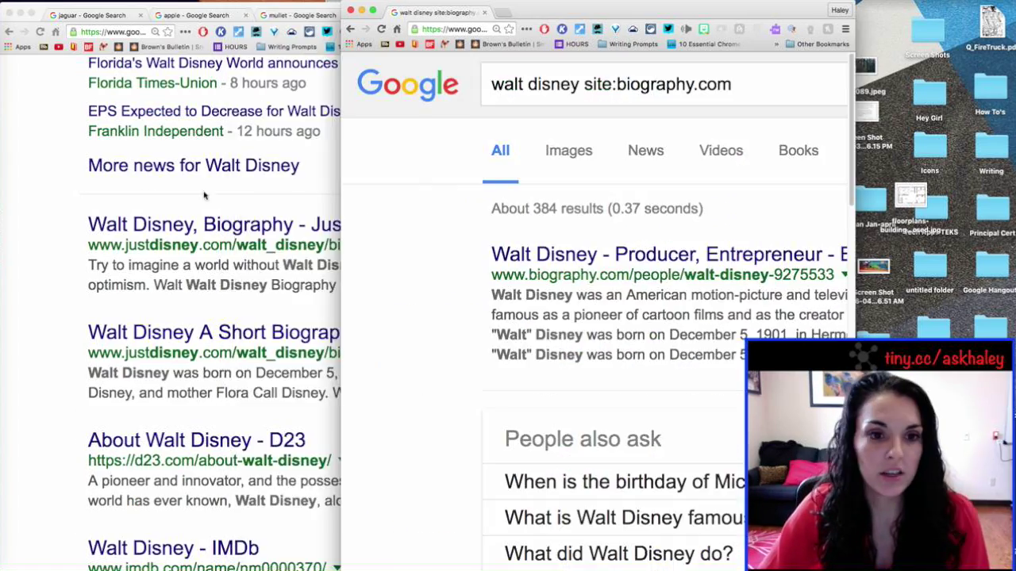
Compare the result counts of the plain "Walt Disney" search and the "walt disney site:biography.com" search in the two browser windows
scroll(168, 208, up, 5)
scroll(168, 208, up, 5)
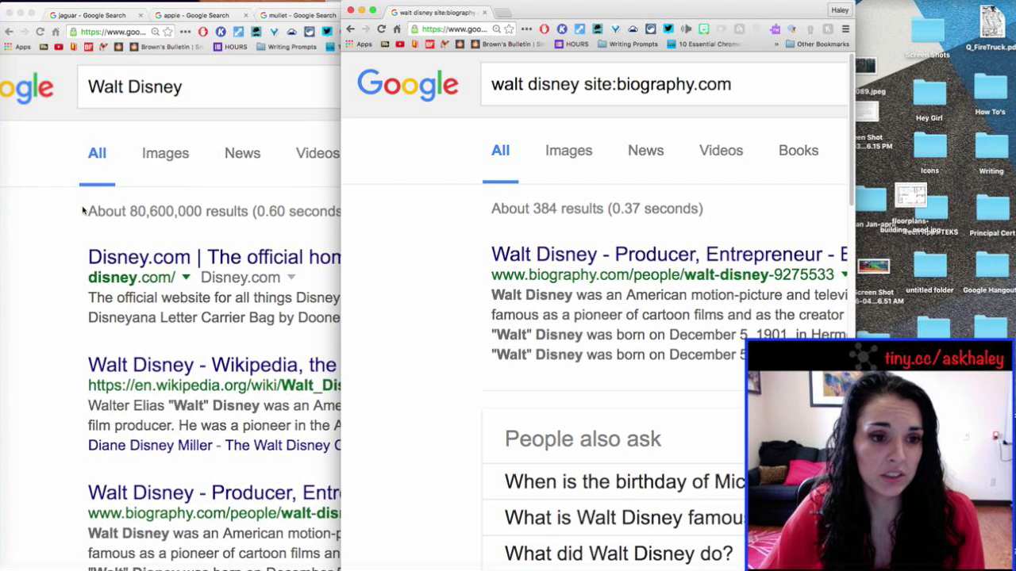
click(85, 213)
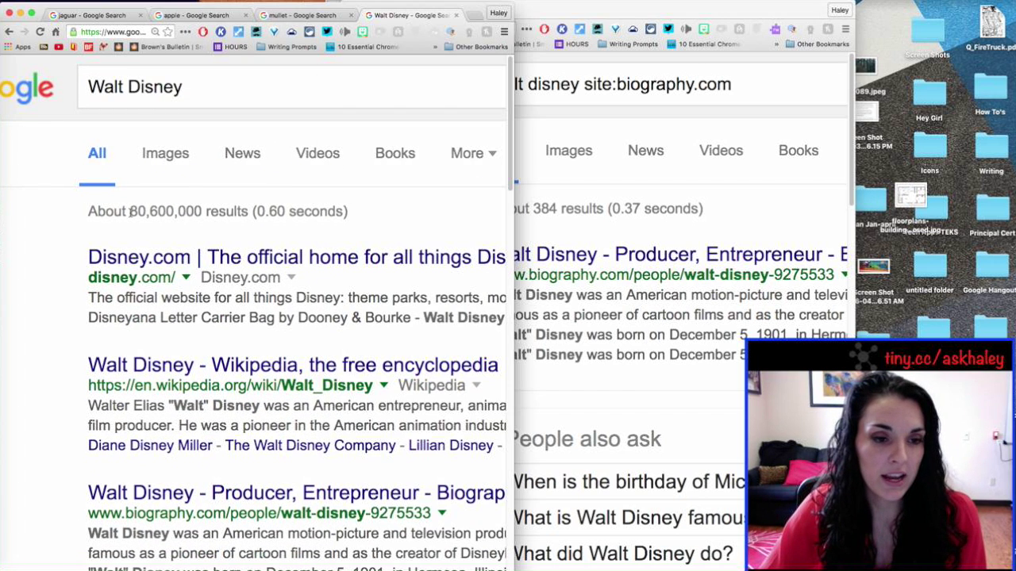
drag(131, 212, 209, 213)
click(228, 212)
click(609, 222)
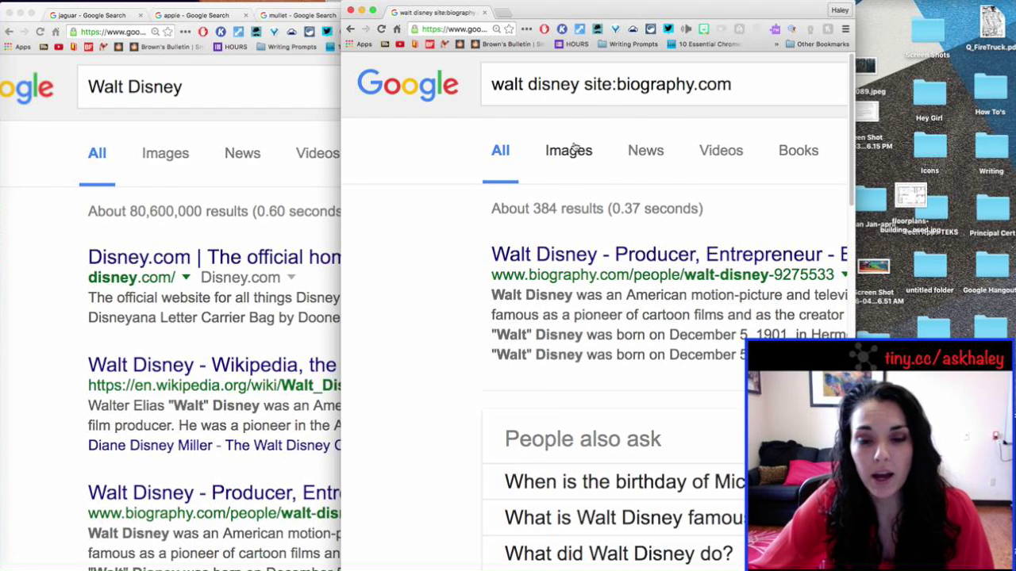
drag(530, 209, 597, 209)
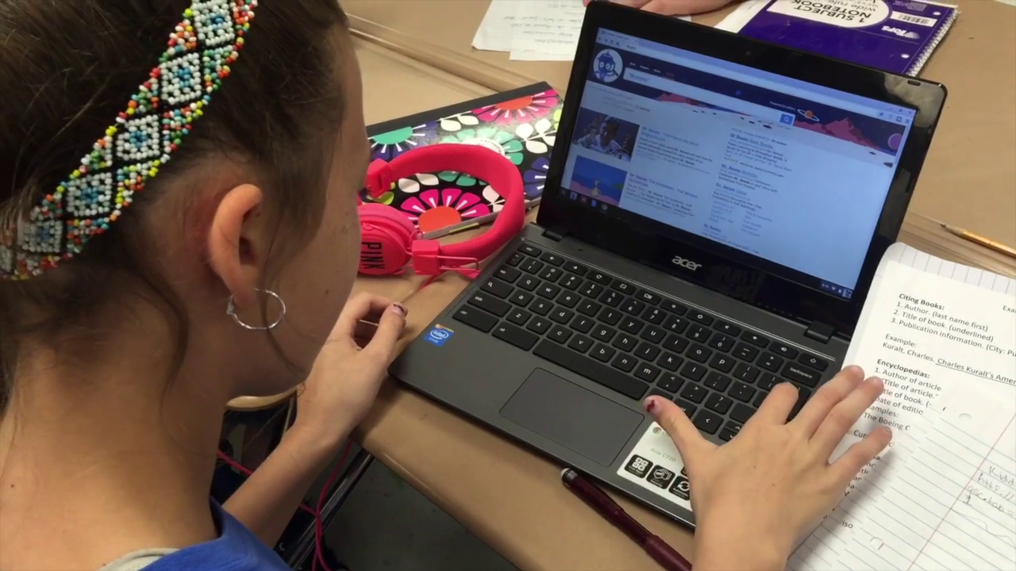
key(BackSpace)
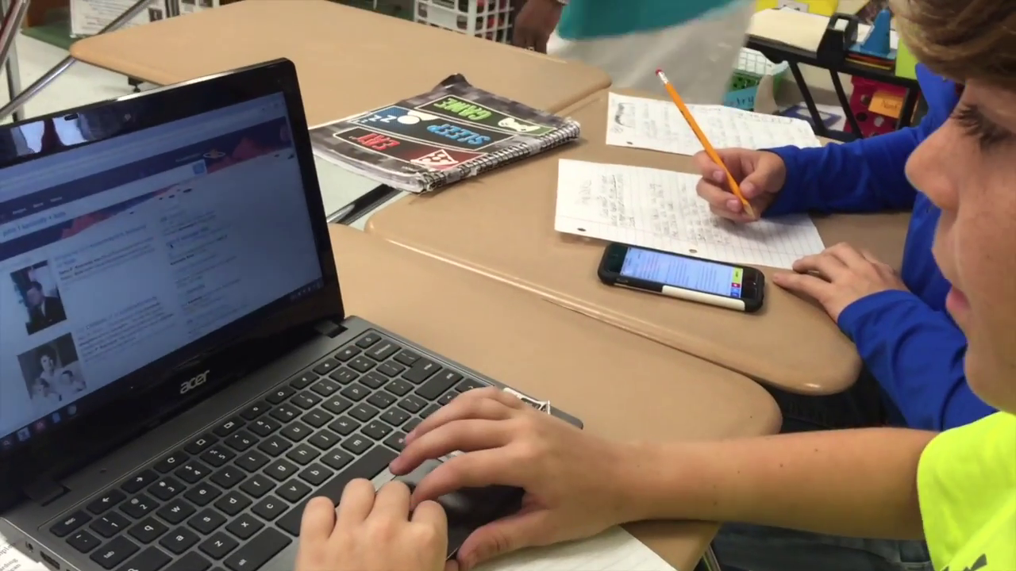
click(189, 256)
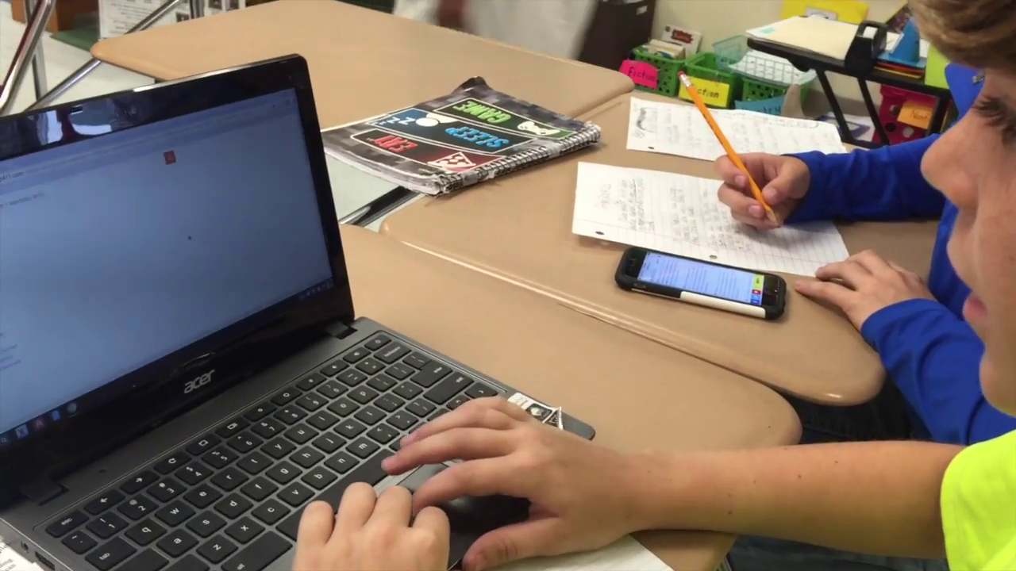